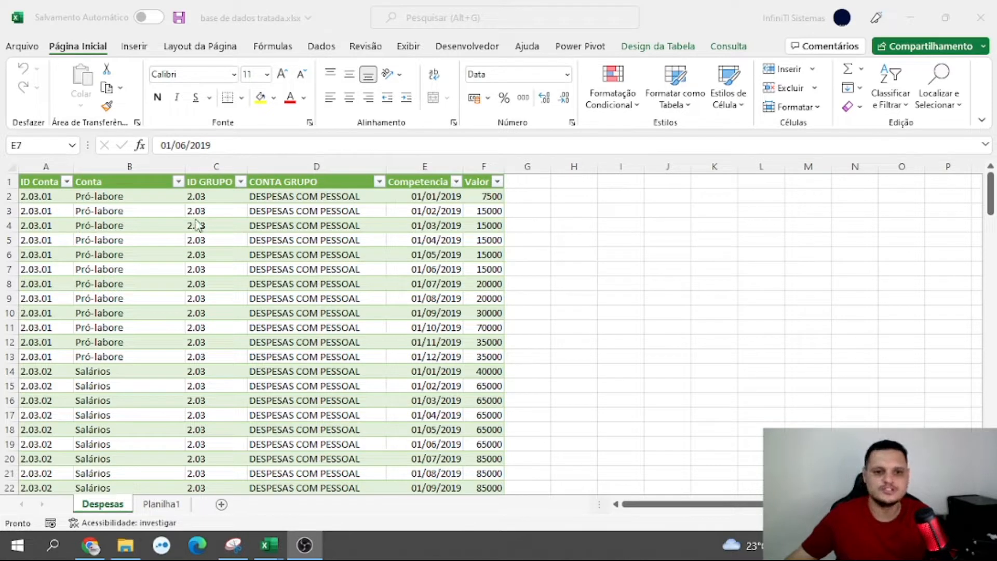
click(337, 253)
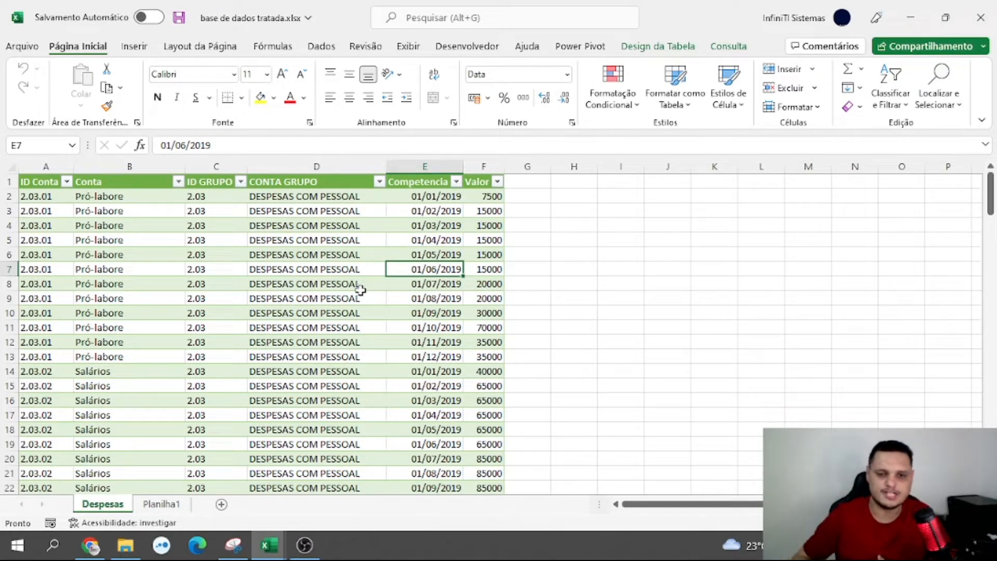
click(407, 226)
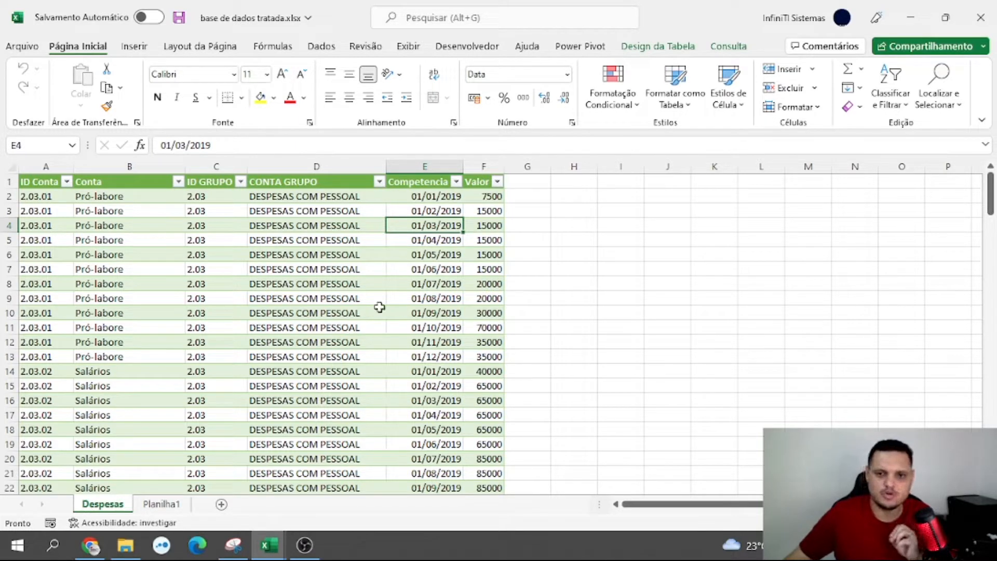
click(670, 227)
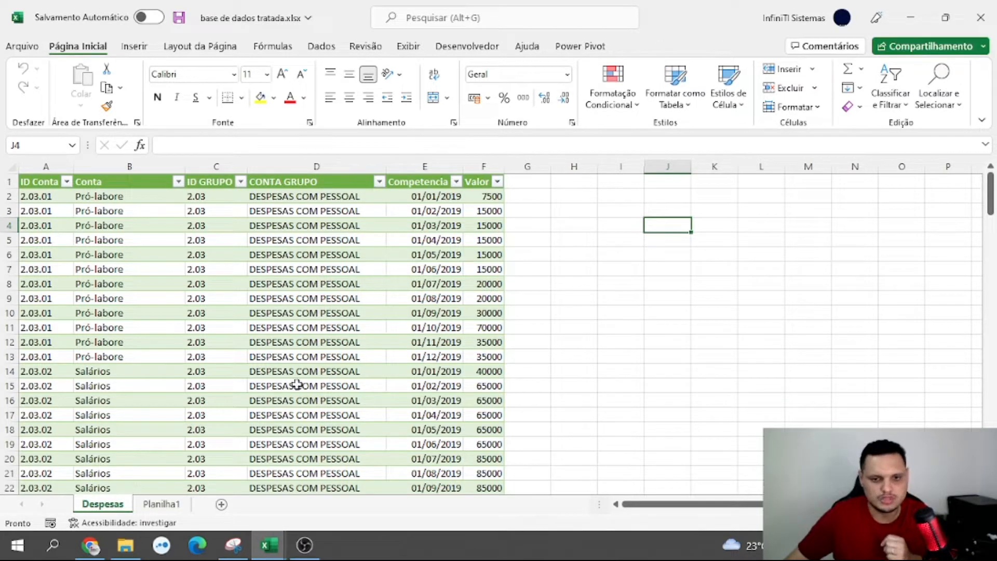
click(294, 271)
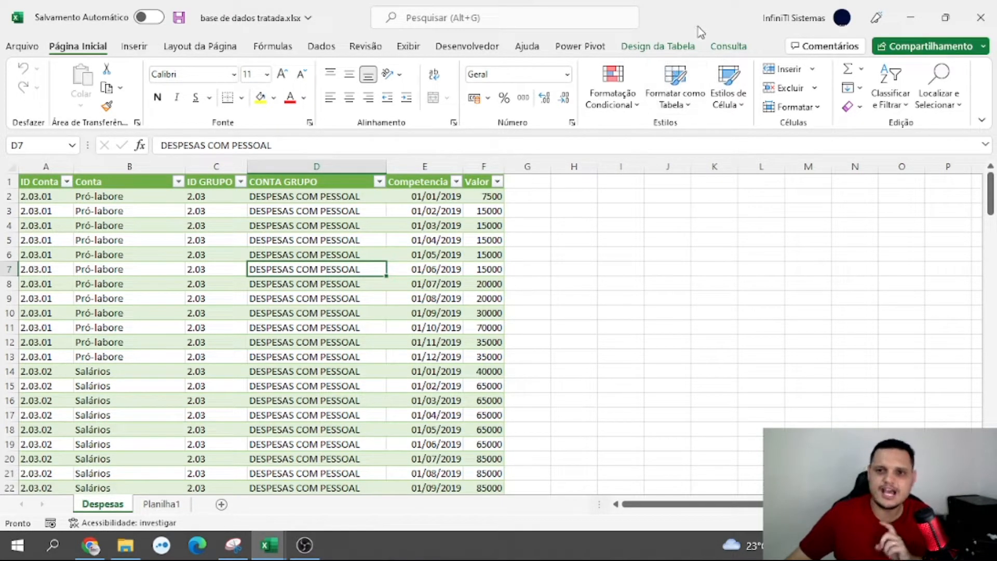
Summarize the Despesas table with a PivotTable placed on a new worksheet
click(660, 49)
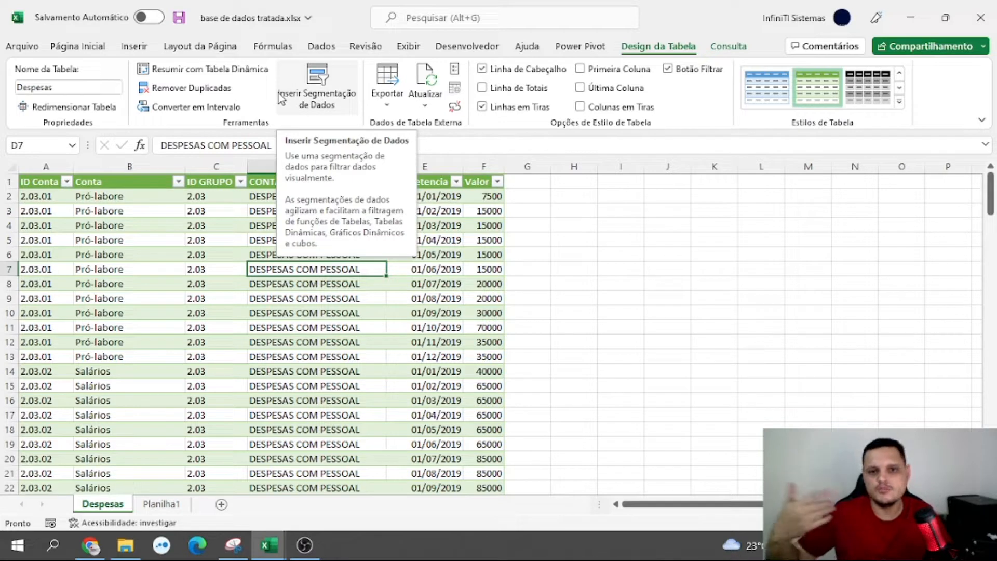
click(477, 269)
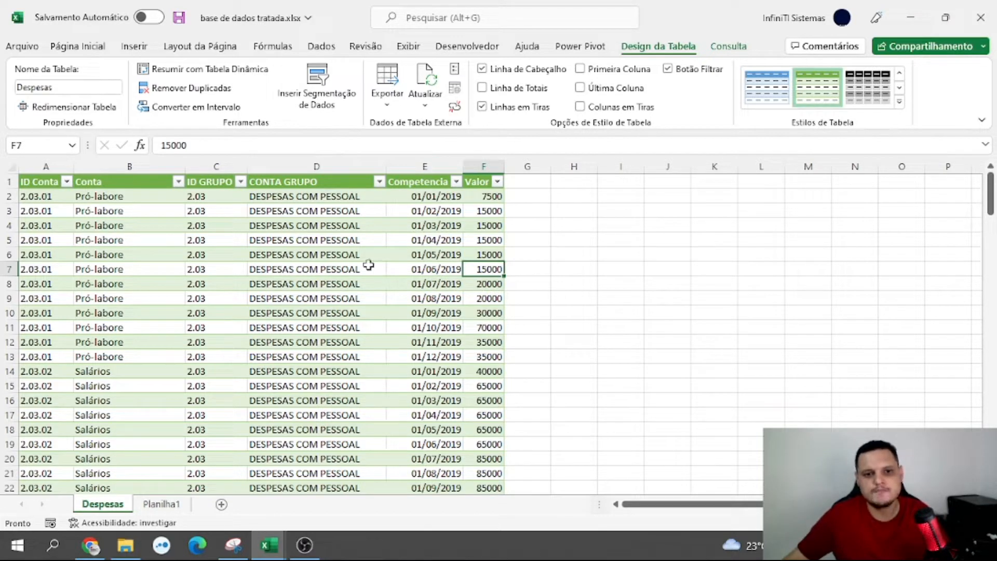
click(367, 266)
click(352, 238)
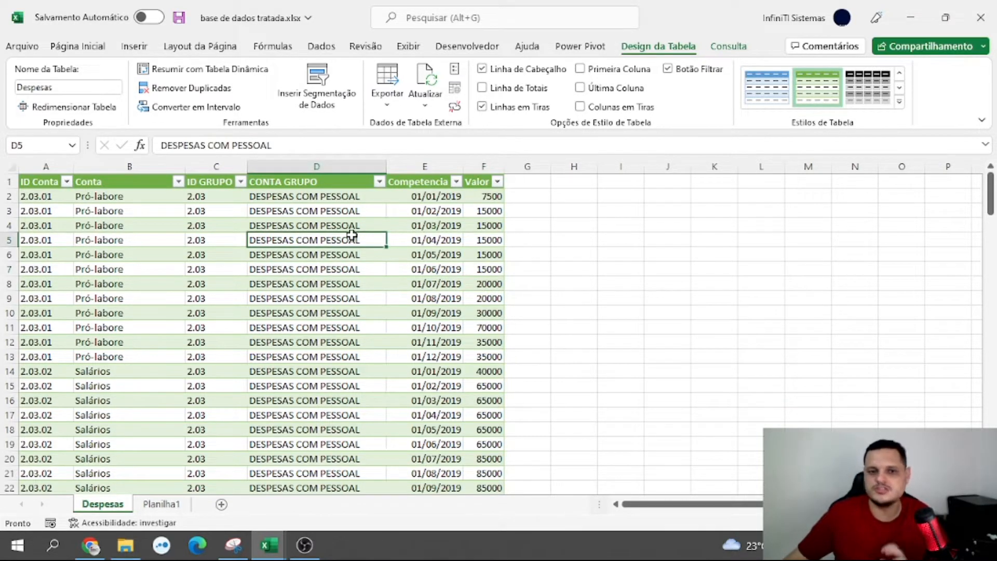
click(193, 199)
click(358, 253)
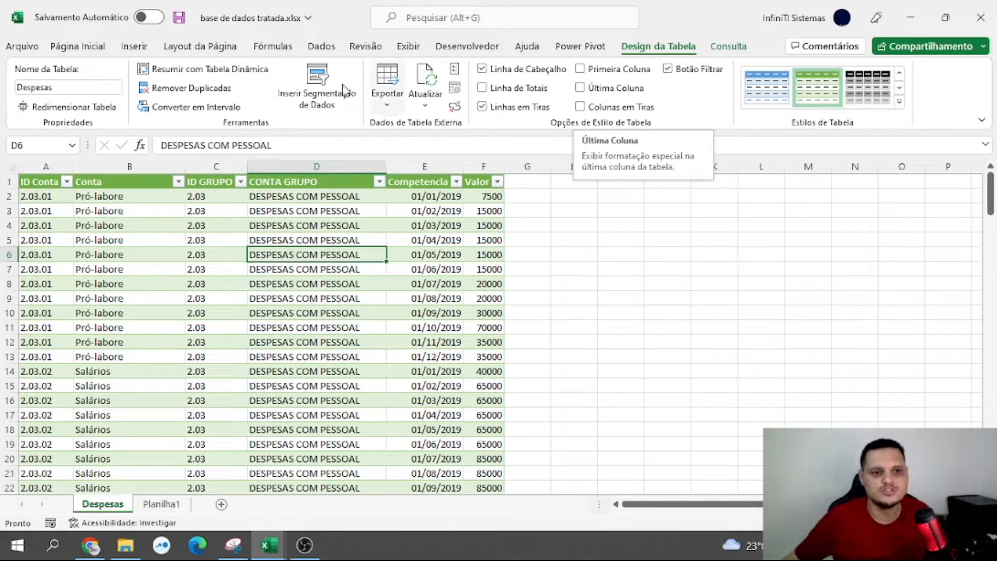
click(71, 91)
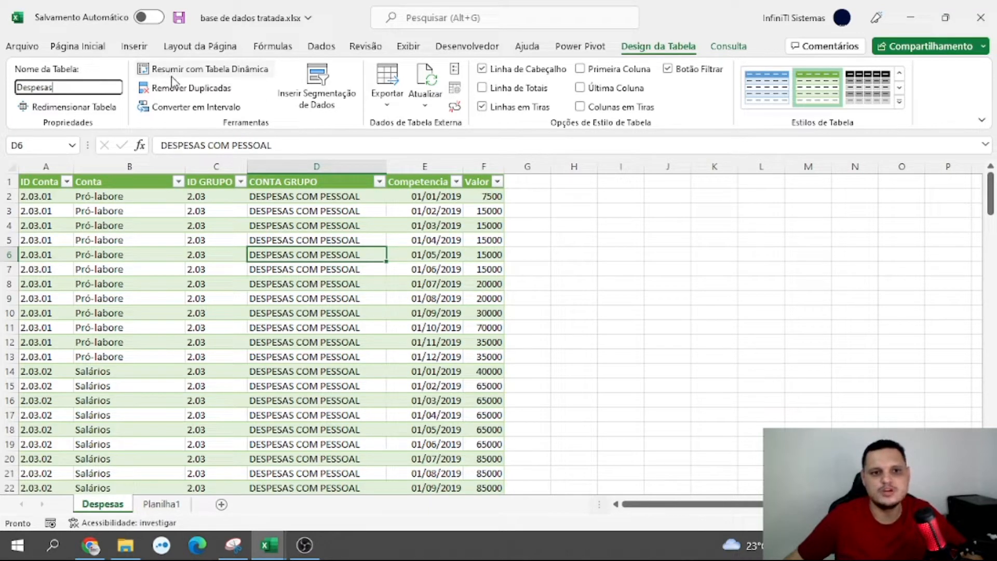
click(206, 73)
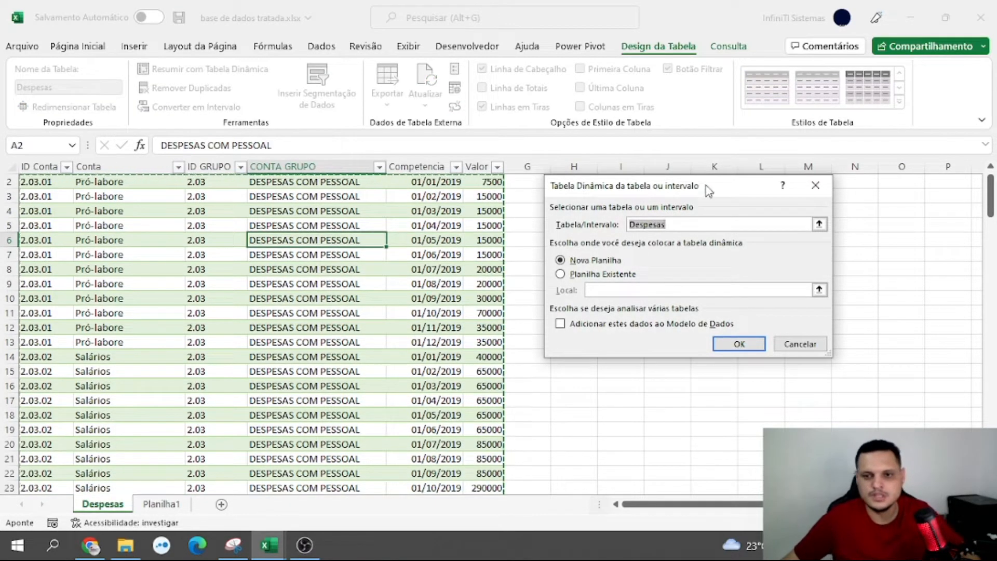
drag(733, 196, 752, 193)
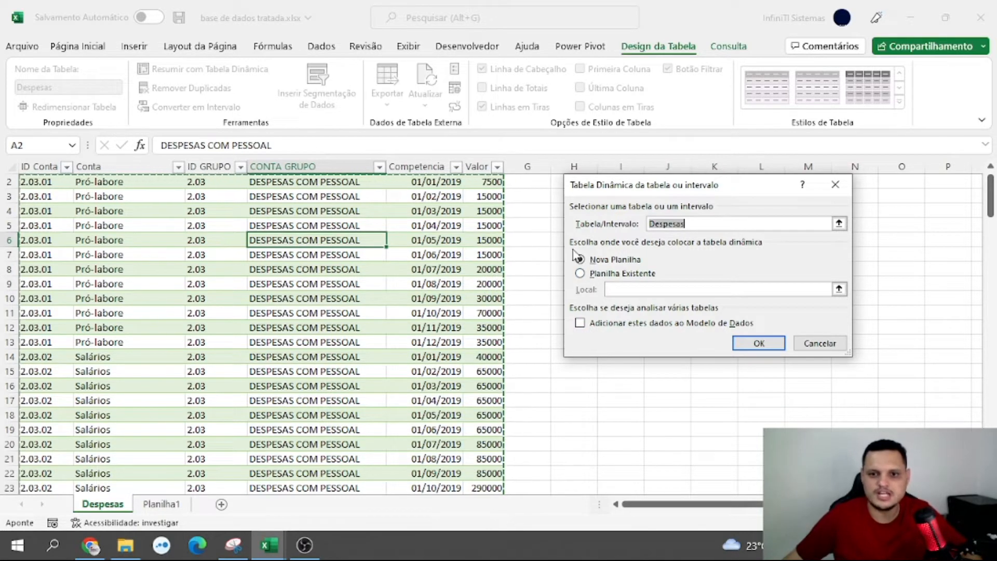
click(759, 344)
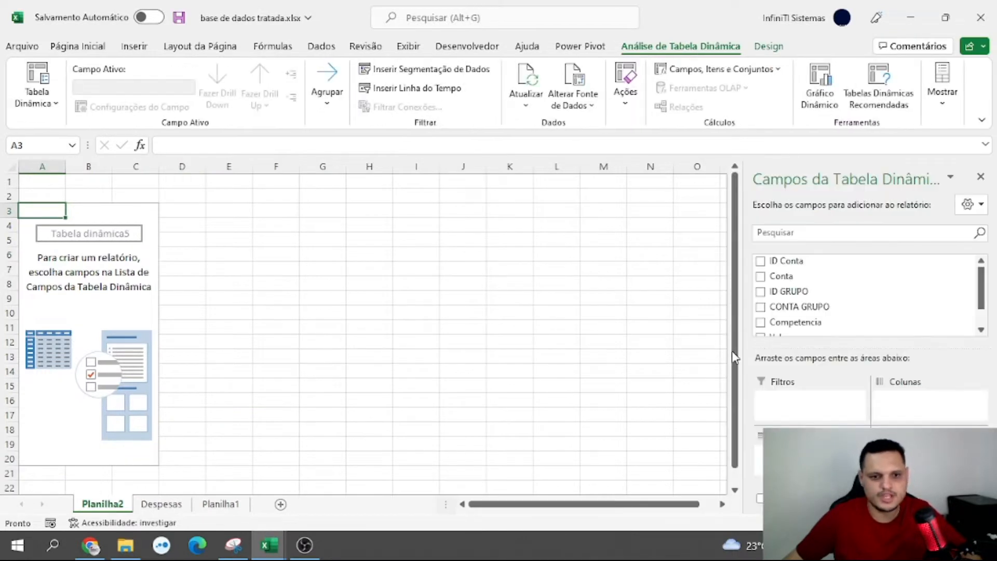
Rename the new PivotTable sheet as "Tabelas Dinâmicas"
double_click(121, 502)
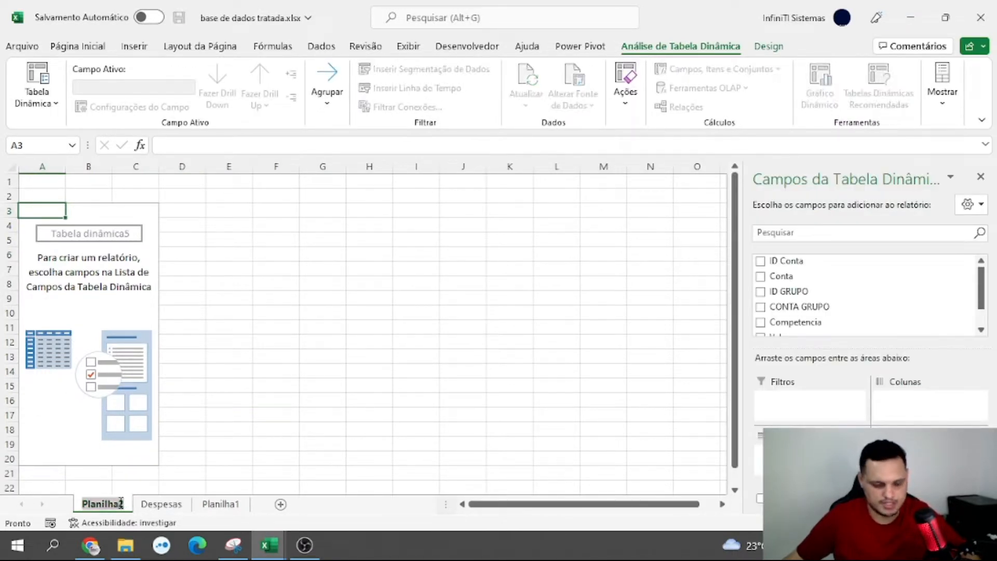
text(Ta)
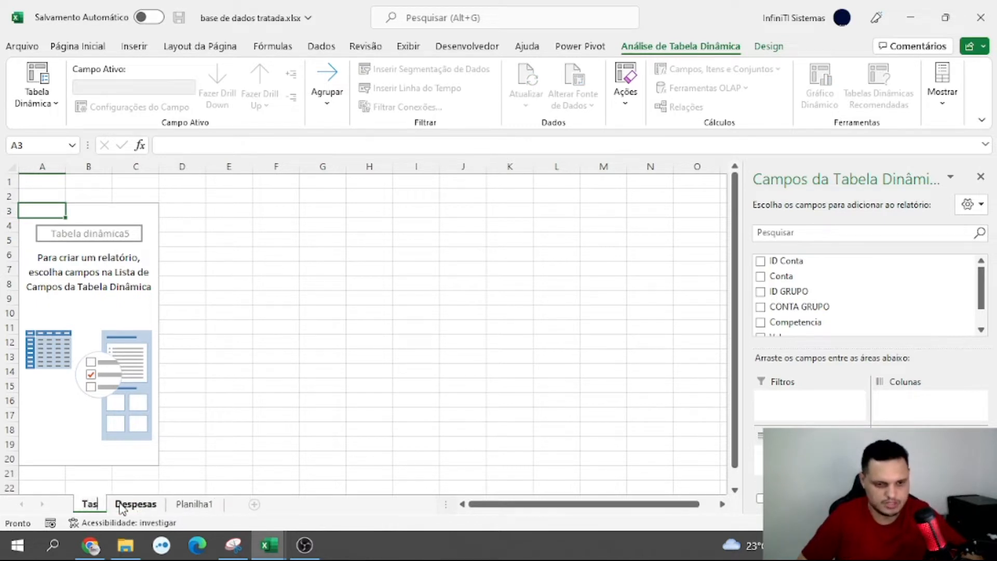
text(be)
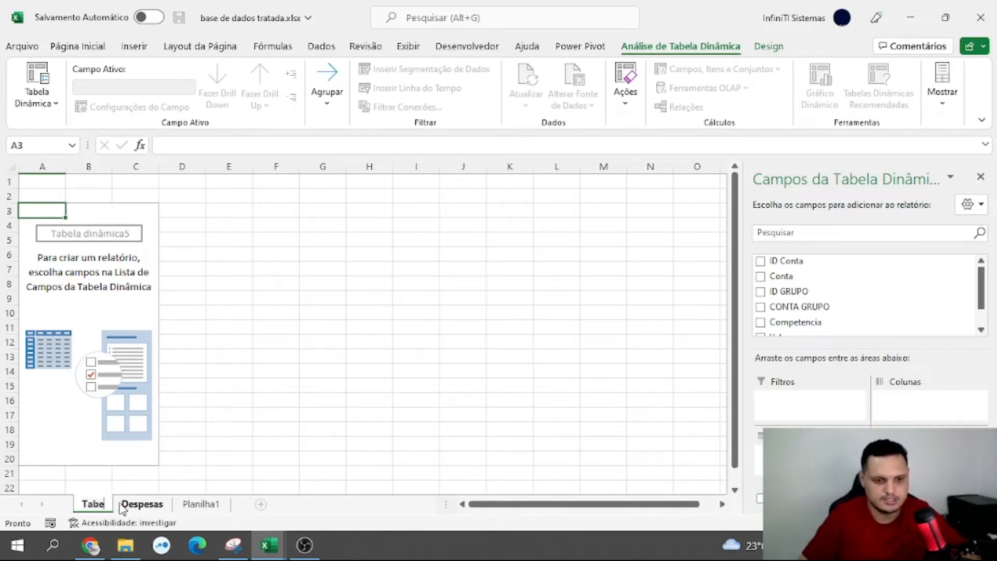
text(las D)
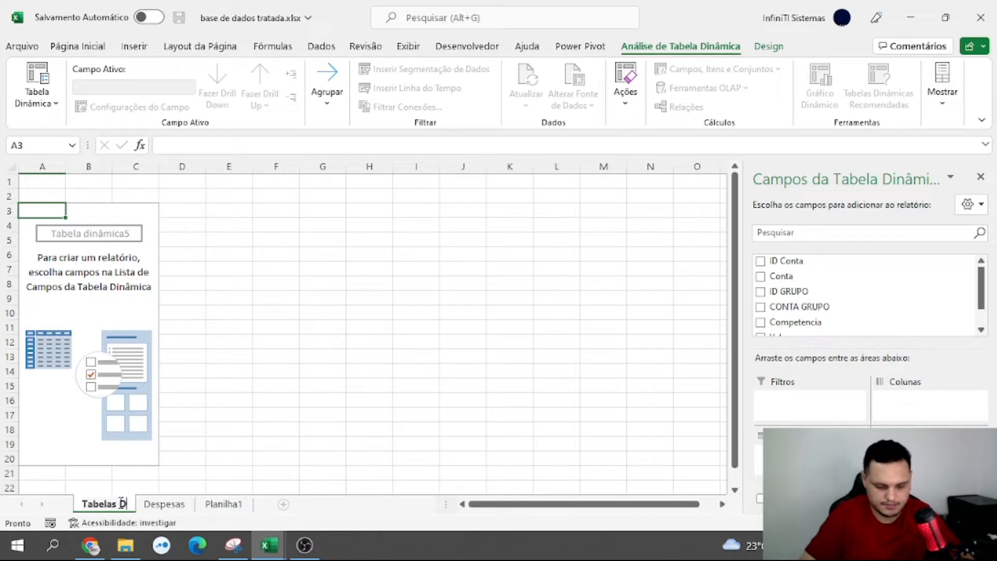
text(inâmicas)
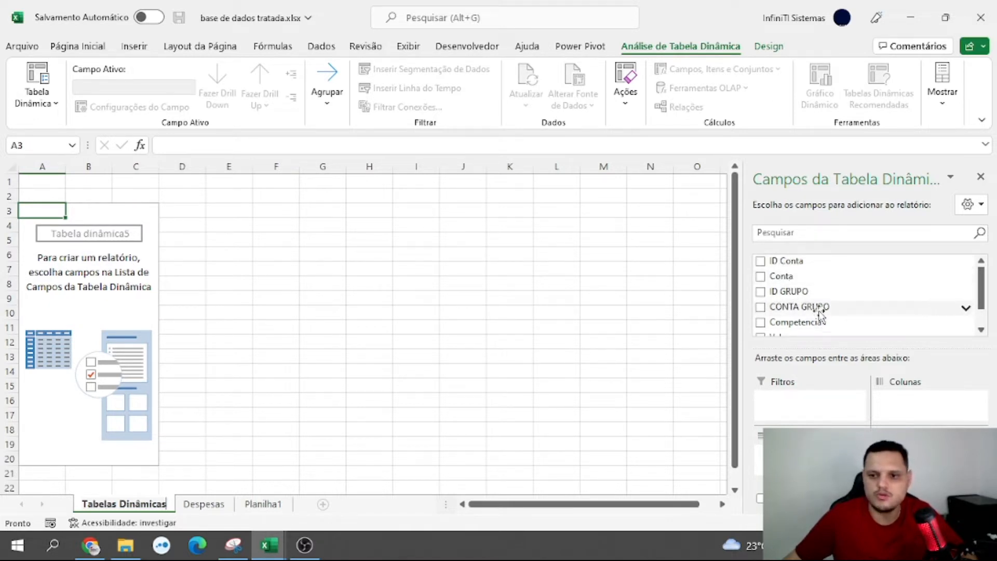
scroll(818, 309, down, 1)
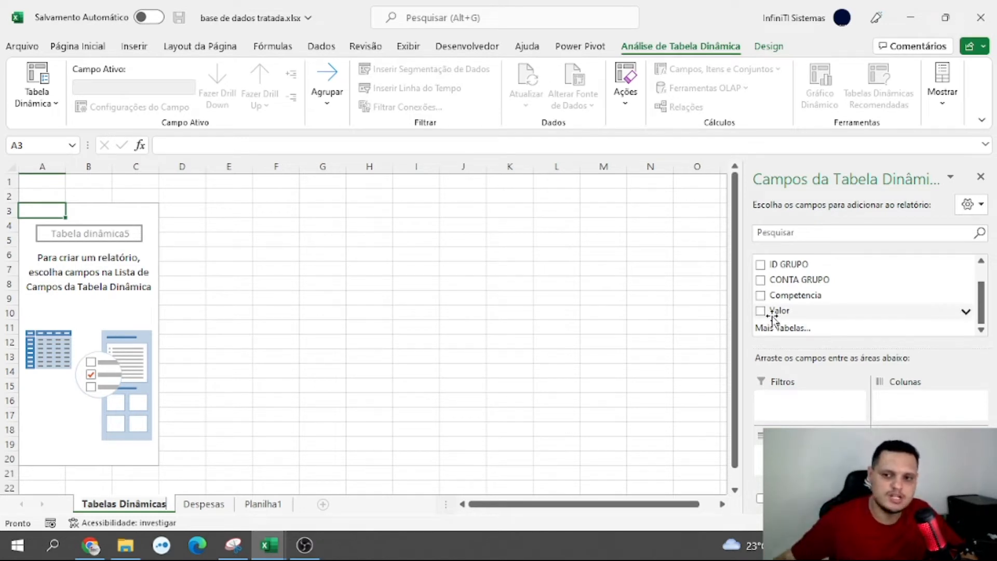
drag(802, 286, 811, 454)
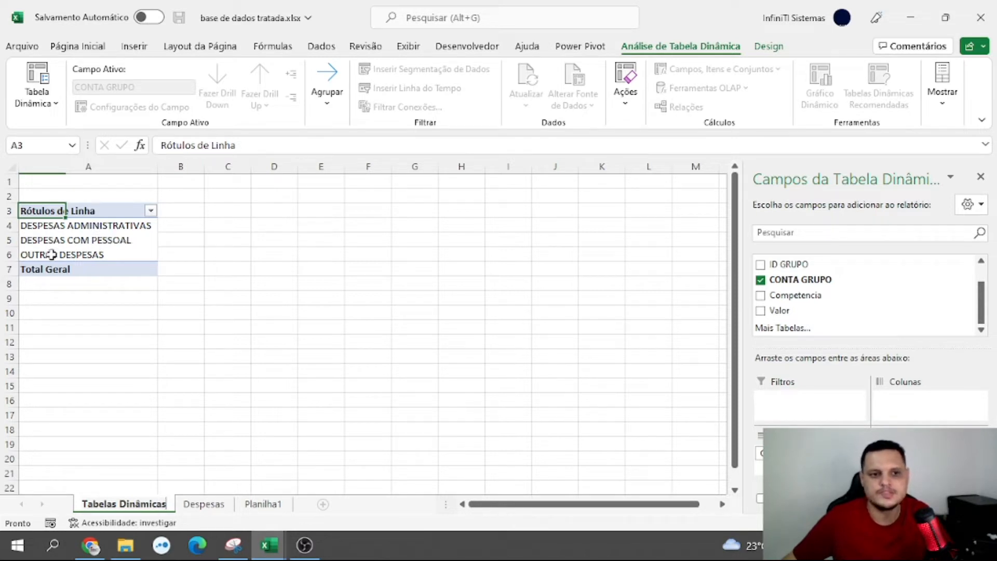
click(760, 281)
Lay out the PivotTable with Competencia as the row field and Valor summed as the values
drag(787, 295, 803, 444)
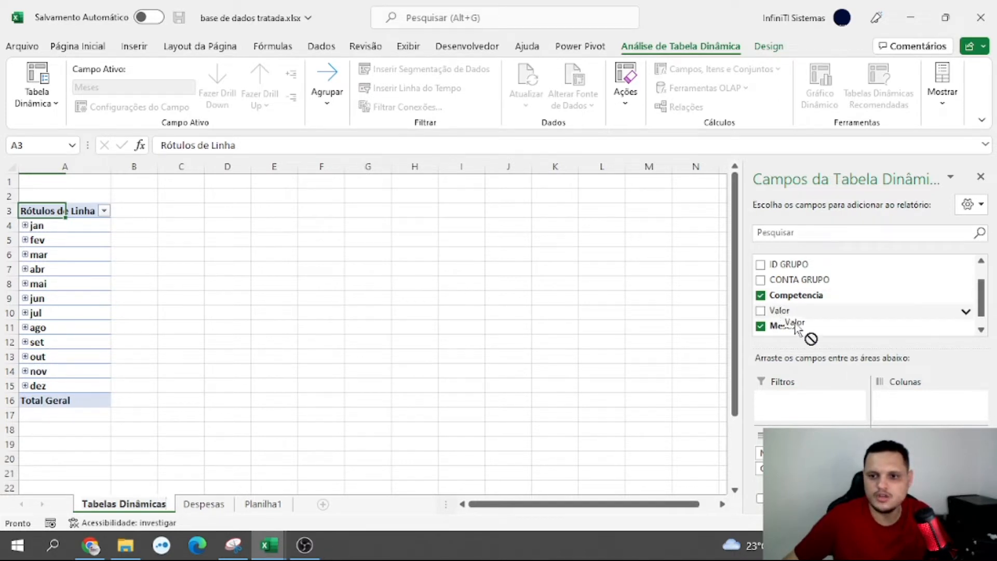
click(785, 311)
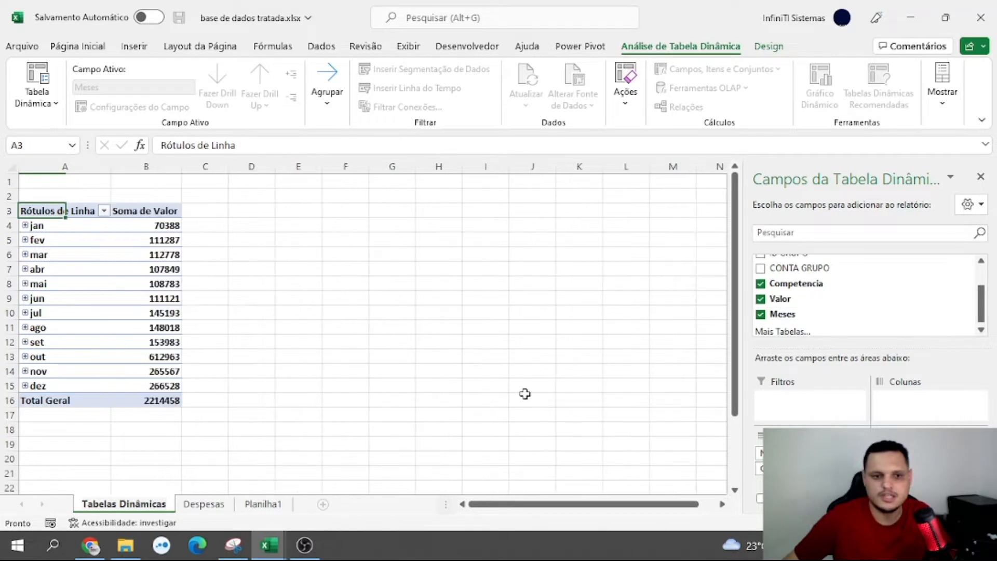
mouse_move(150, 225)
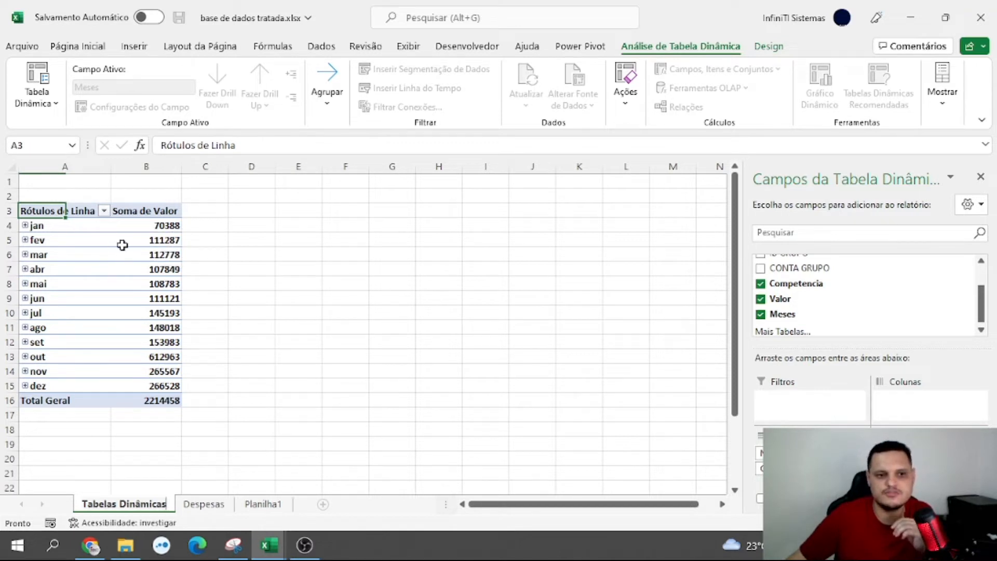
mouse_move(122, 295)
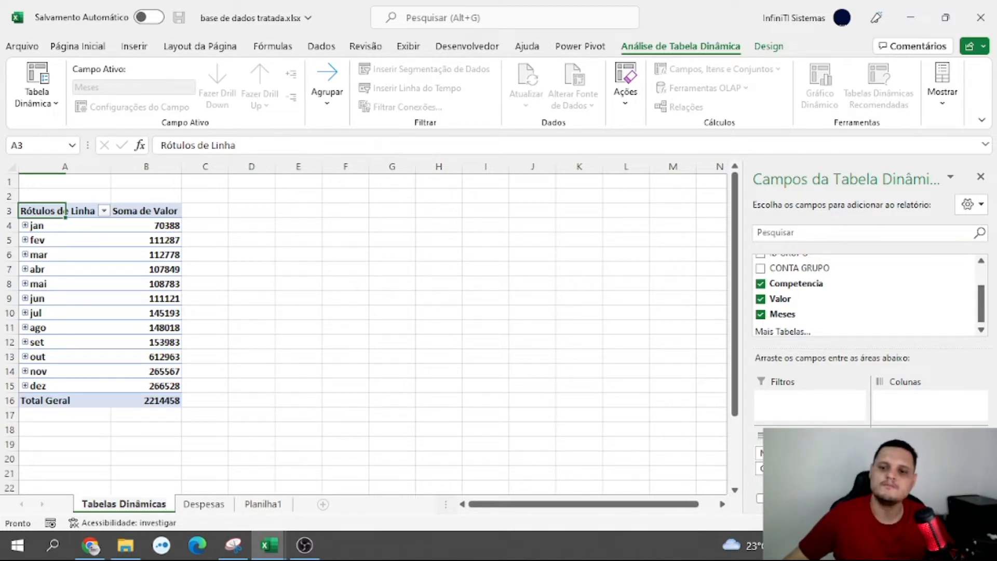
Remove the Meses and Competencia fields from the PivotTable rows, keeping only the sum of Valor
drag(761, 453, 635, 430)
drag(761, 453, 639, 408)
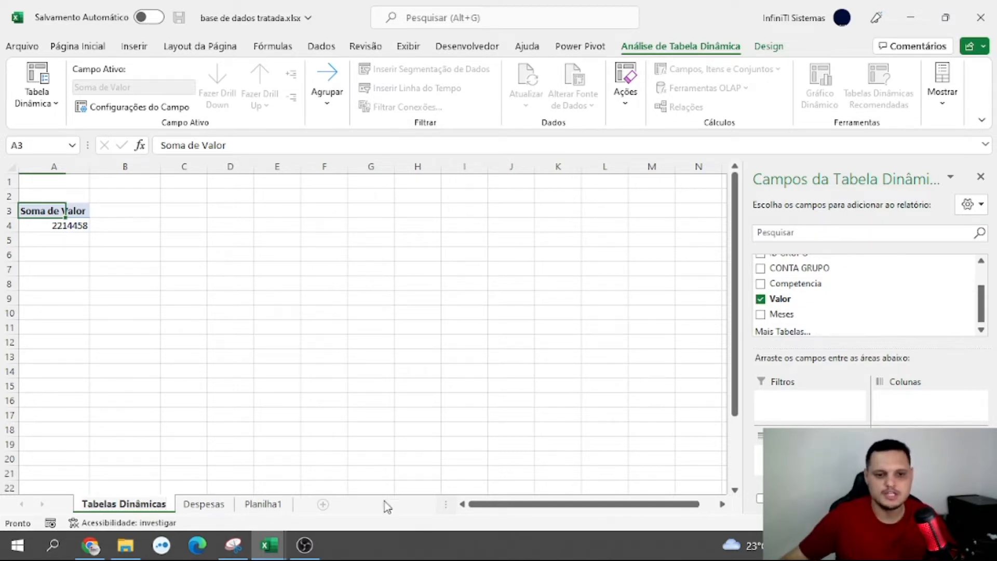
Select all entries in the Valor column of the Despesas sheet to check their sum
click(202, 505)
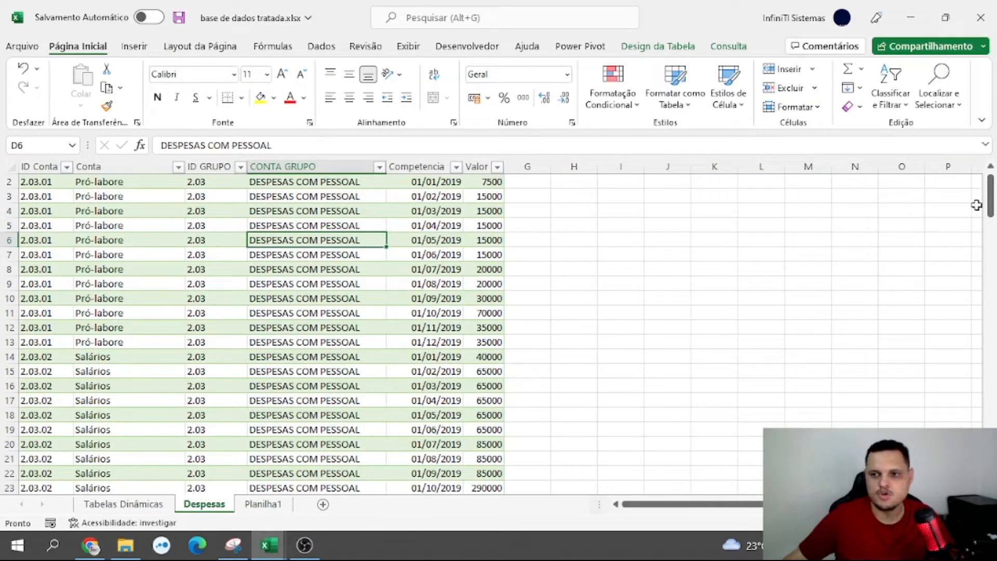
drag(991, 205, 991, 189)
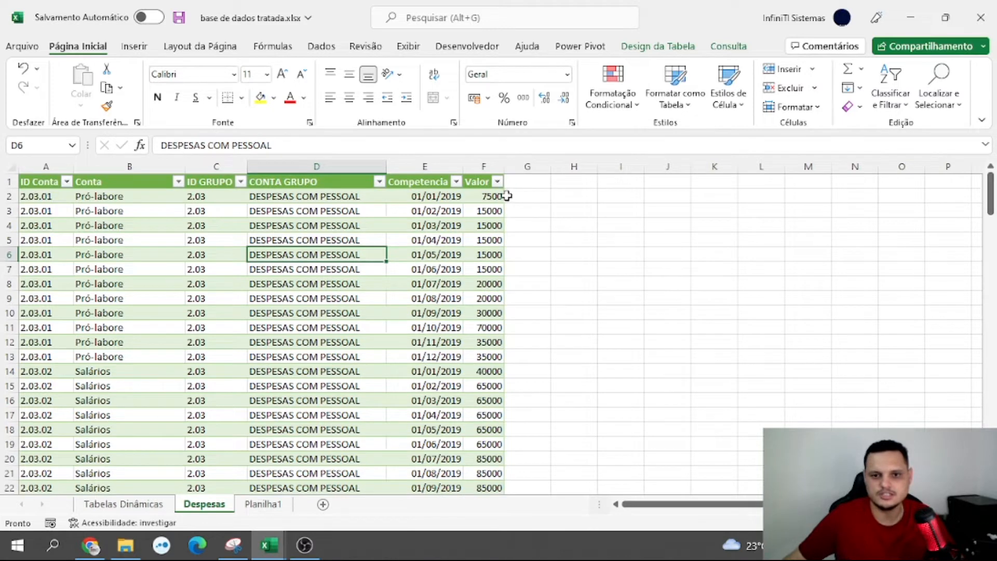
click(489, 195)
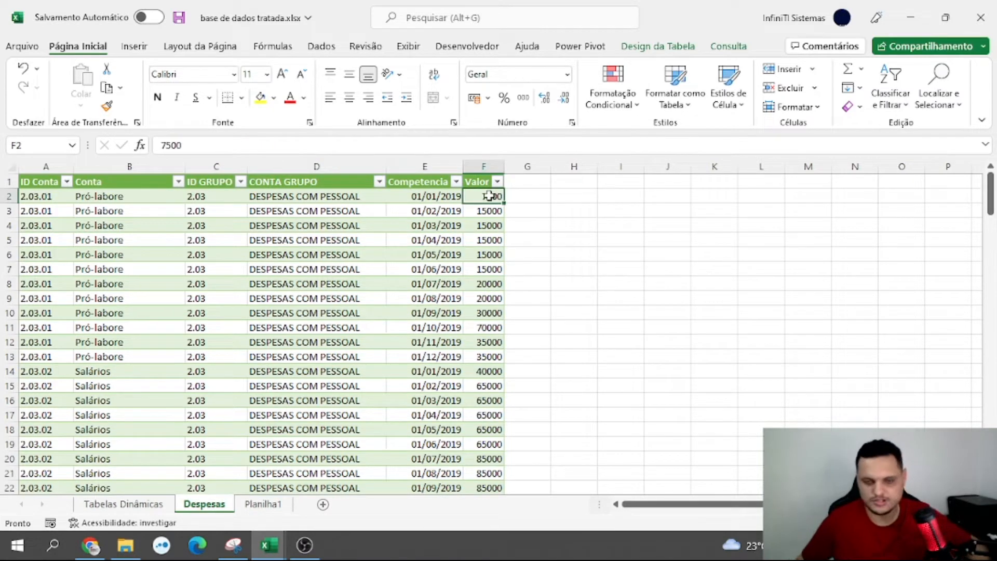
key(ctrl+shift+Down)
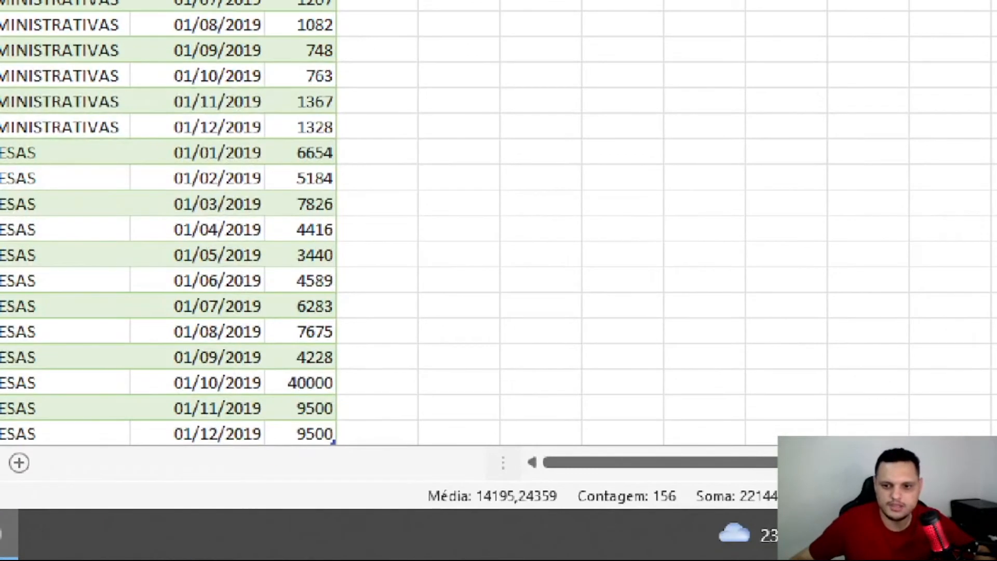
drag(729, 478, 731, 510)
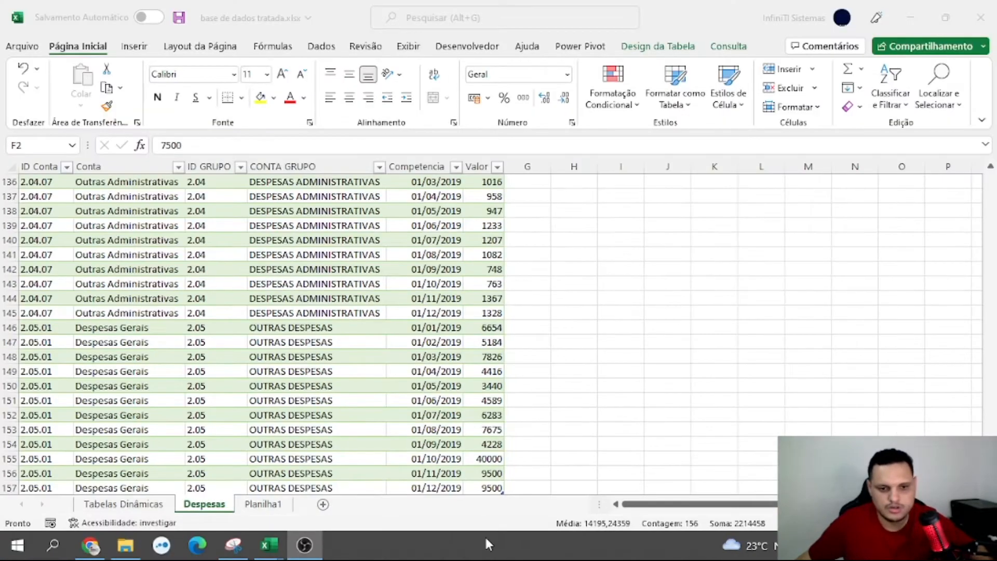
Format the PivotTable's sum of Valor with the Moeda number format, using the R$ symbol and two decimal places
click(131, 502)
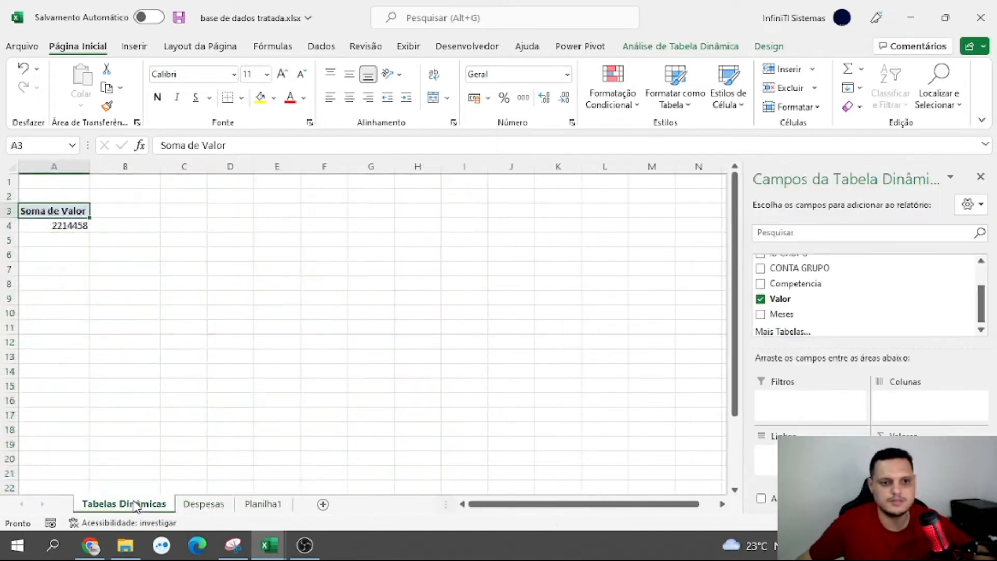
click(80, 226)
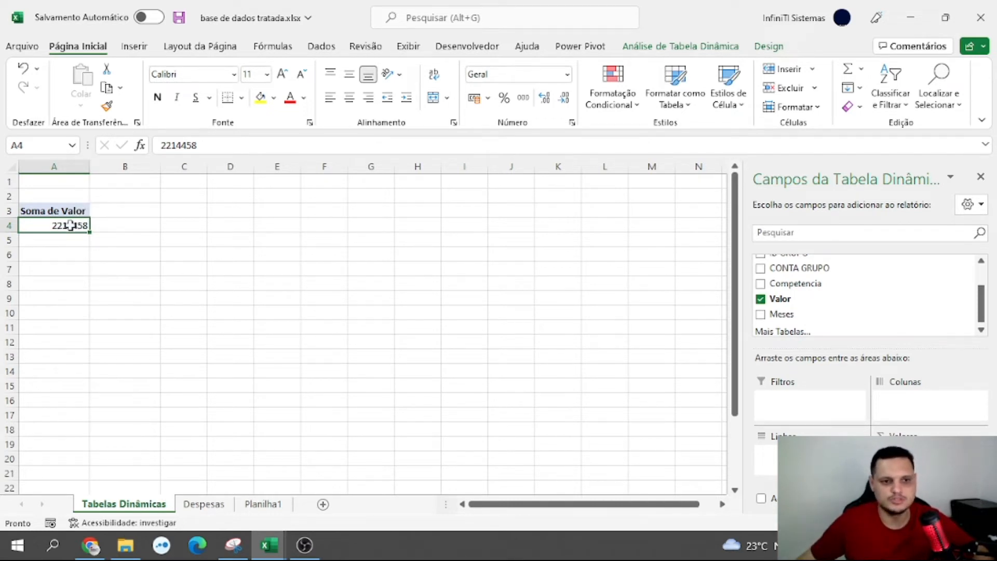
right_click(73, 226)
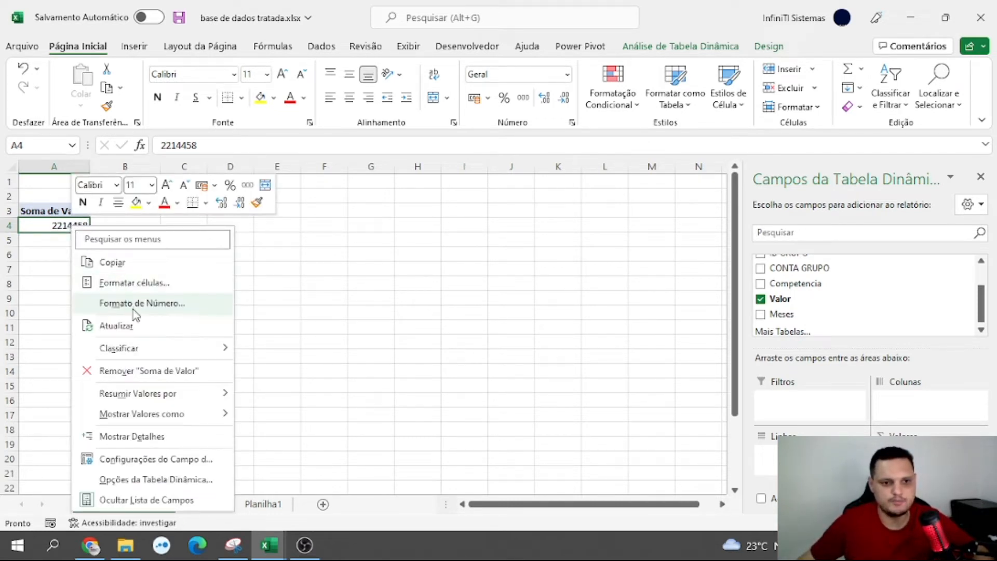
click(126, 307)
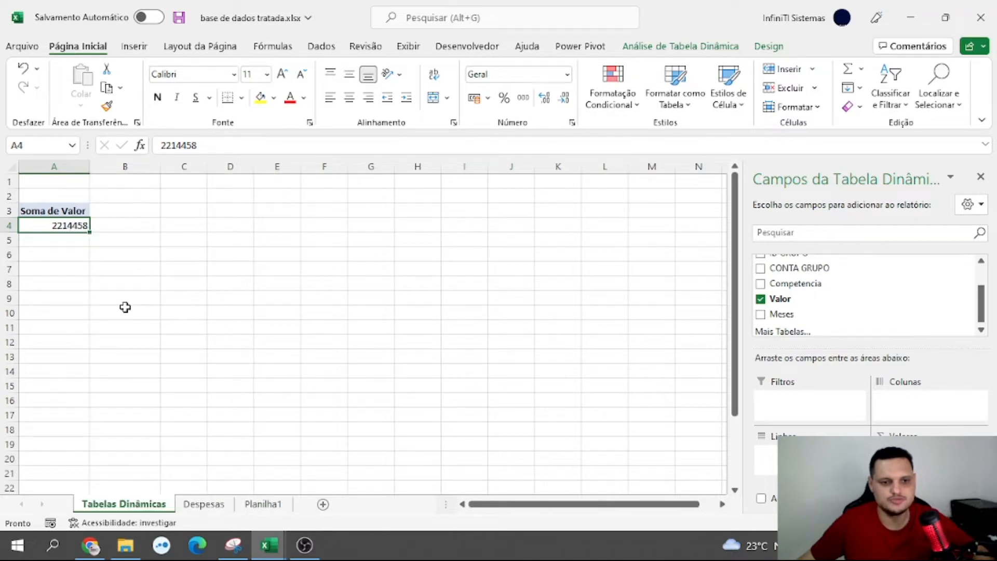
drag(63, 149, 378, 139)
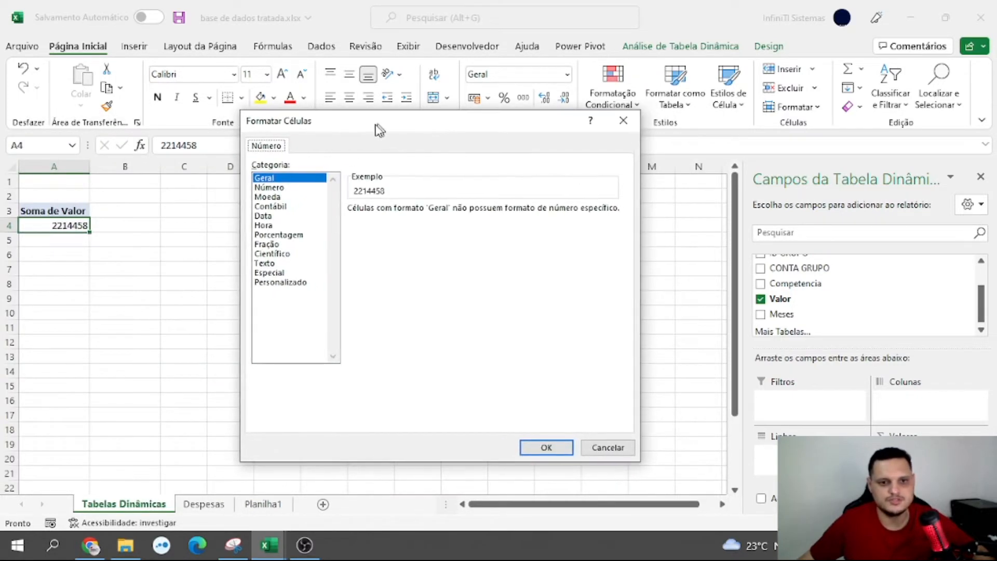
click(267, 199)
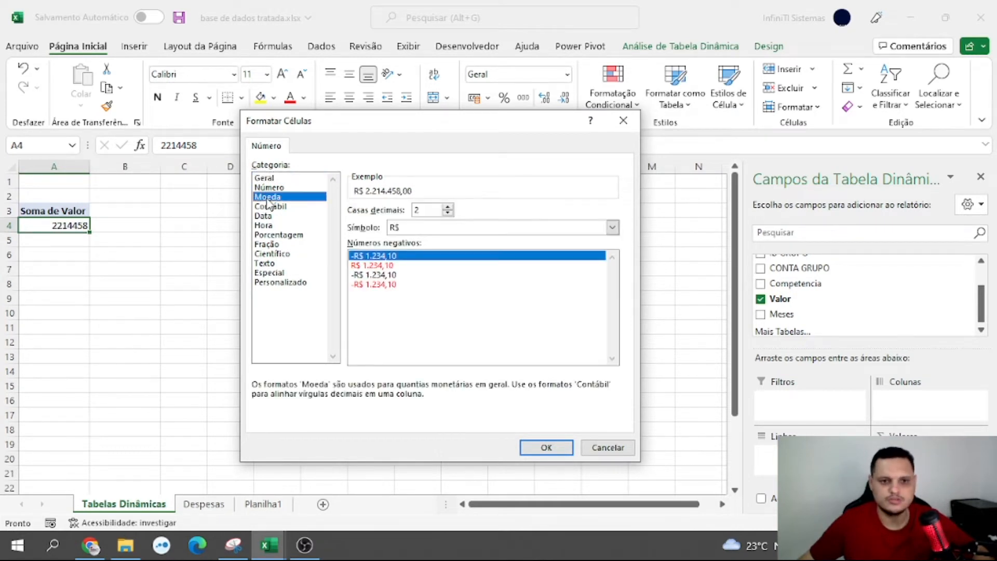
click(544, 448)
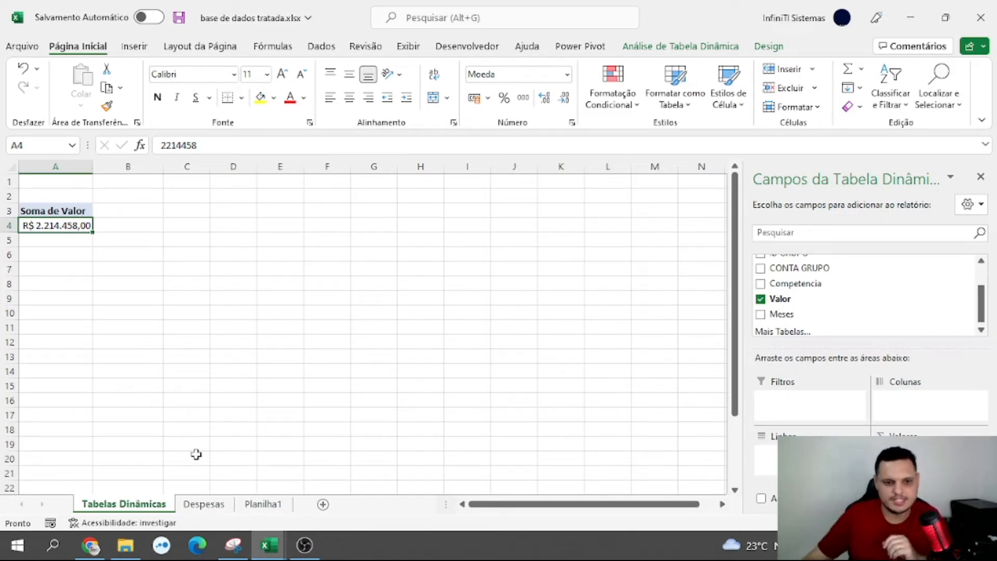
Filter the Despesas table by CONTA GRUPO to show only DESPESAS ADMINISTRATIVAS
click(210, 504)
scroll(340, 393, up, 3)
scroll(341, 393, up, 20)
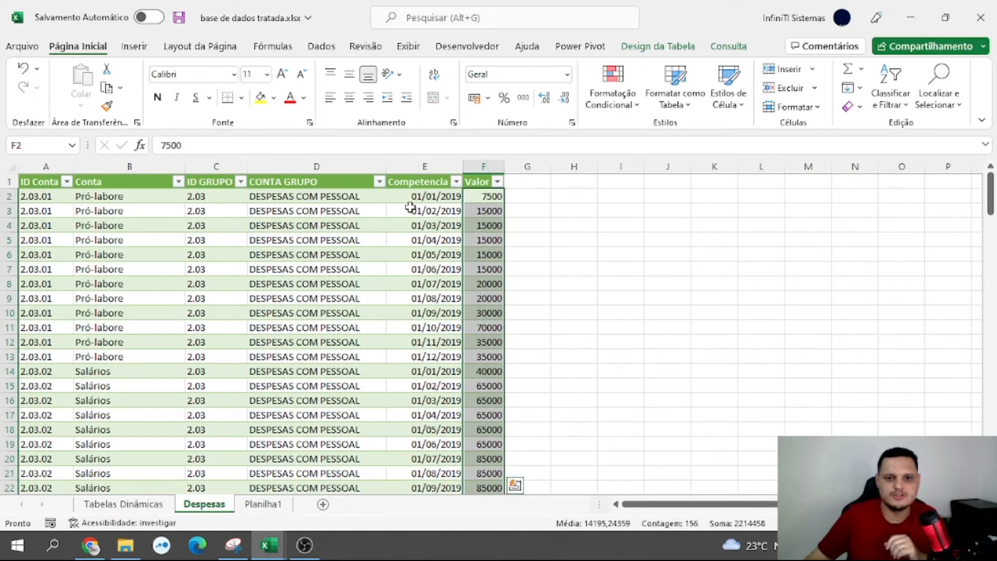
click(379, 181)
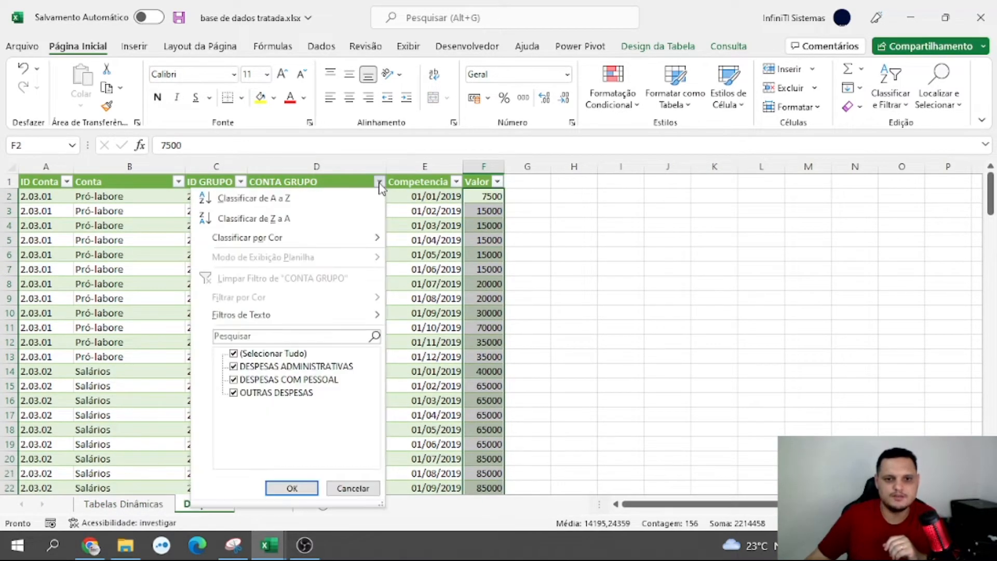
click(234, 355)
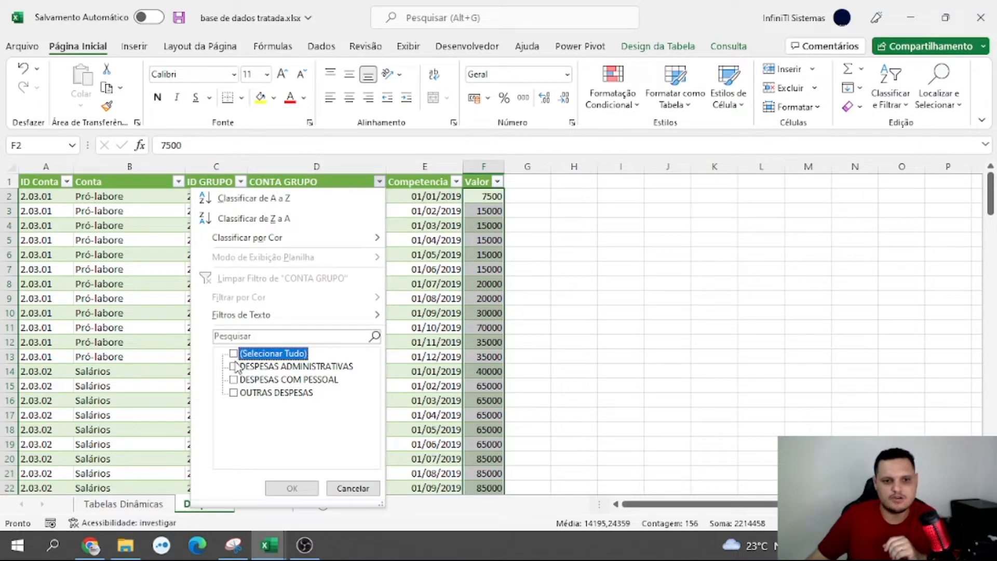
click(233, 366)
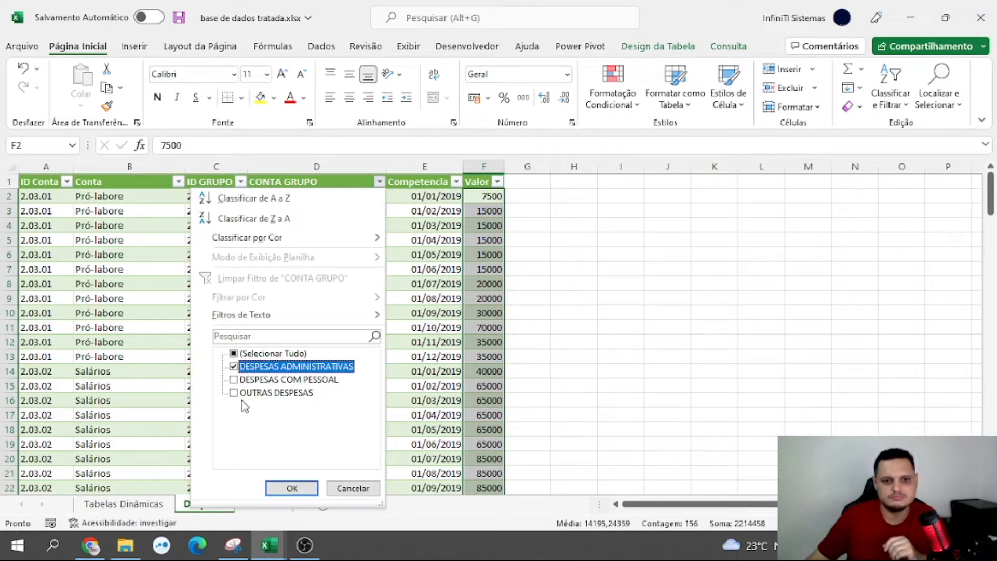
click(292, 488)
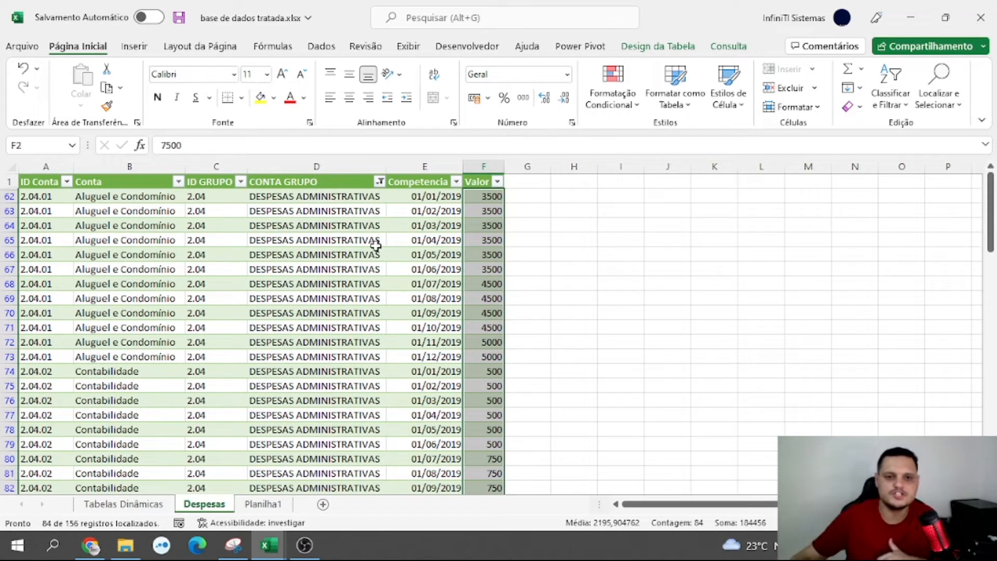
Reselect all groups in the CONTA GRUPO filter of the Despesas table
click(379, 181)
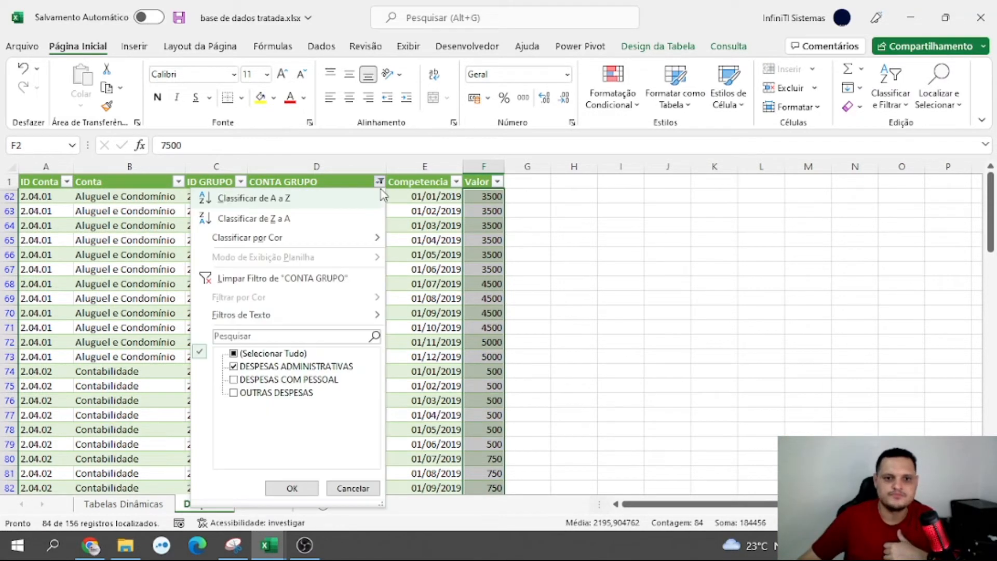
click(233, 353)
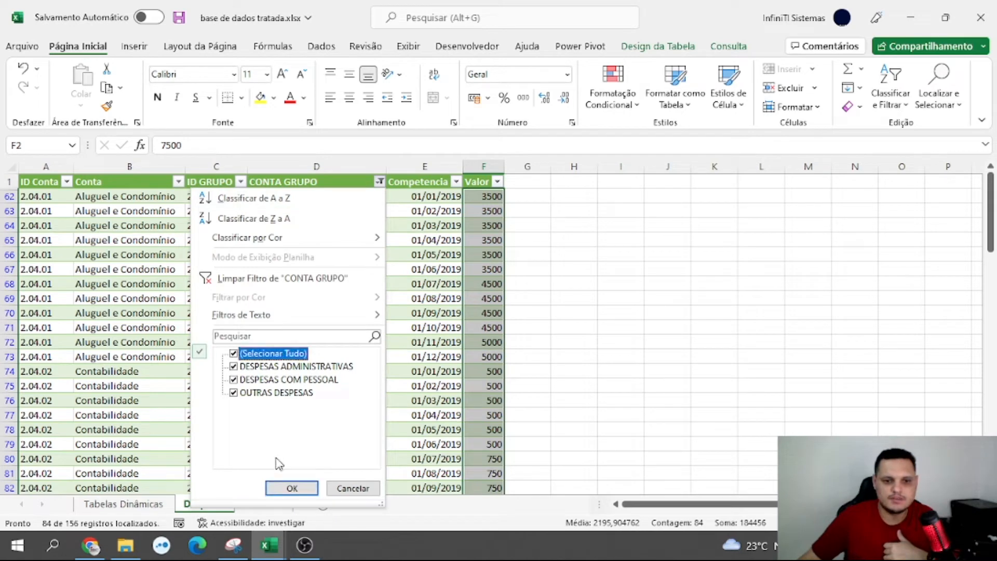
click(290, 487)
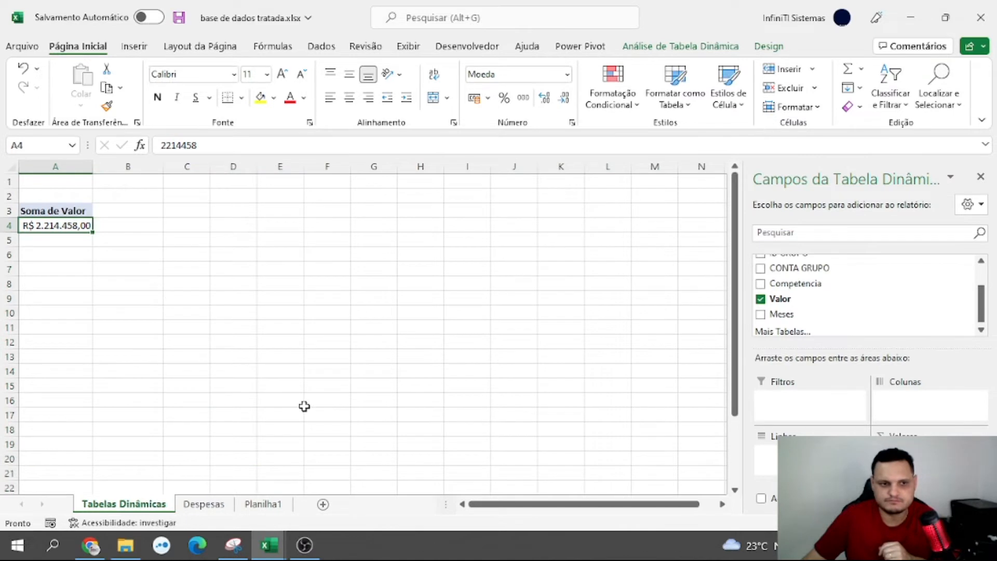
Insert a slicer for Competencia from the PivotTable on the Tabelas Dinâmicas sheet and move it to about columns G to J
click(668, 49)
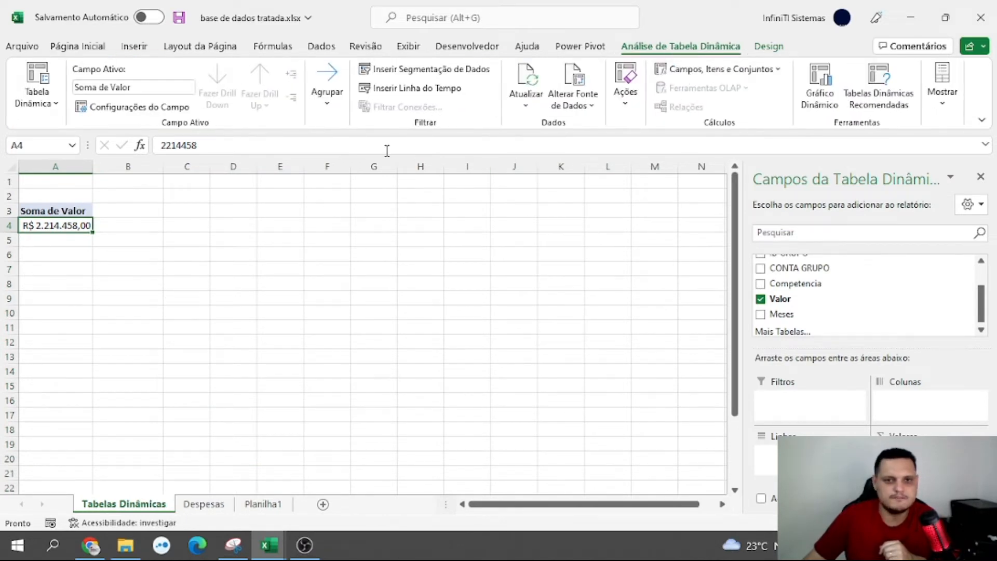
click(410, 76)
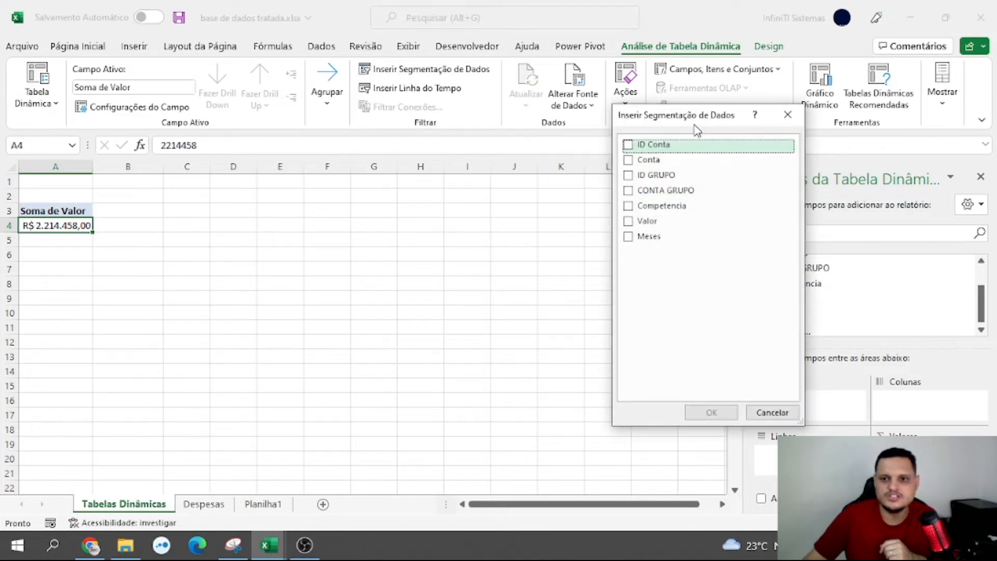
drag(701, 126, 682, 145)
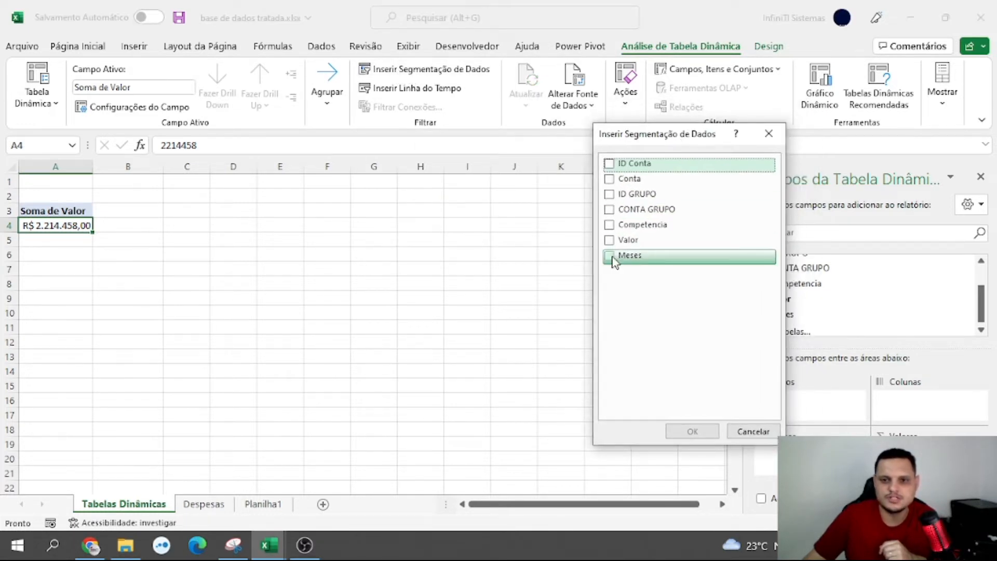
click(609, 229)
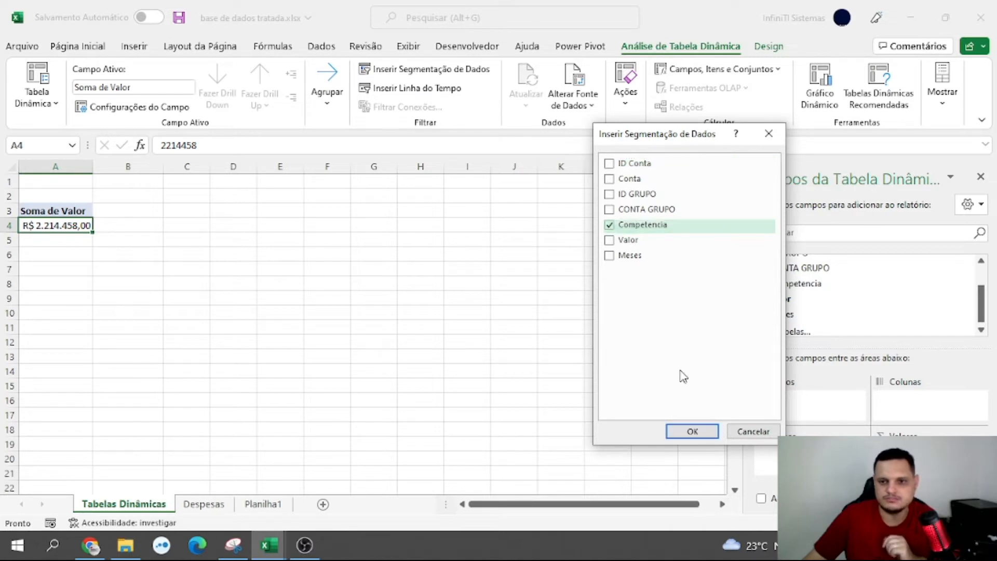
click(694, 431)
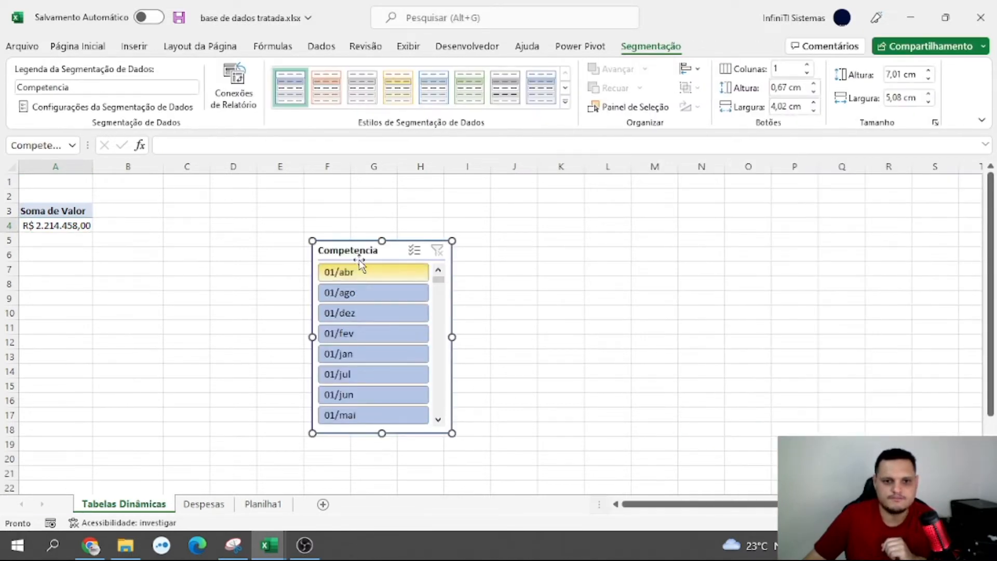
drag(392, 252, 467, 201)
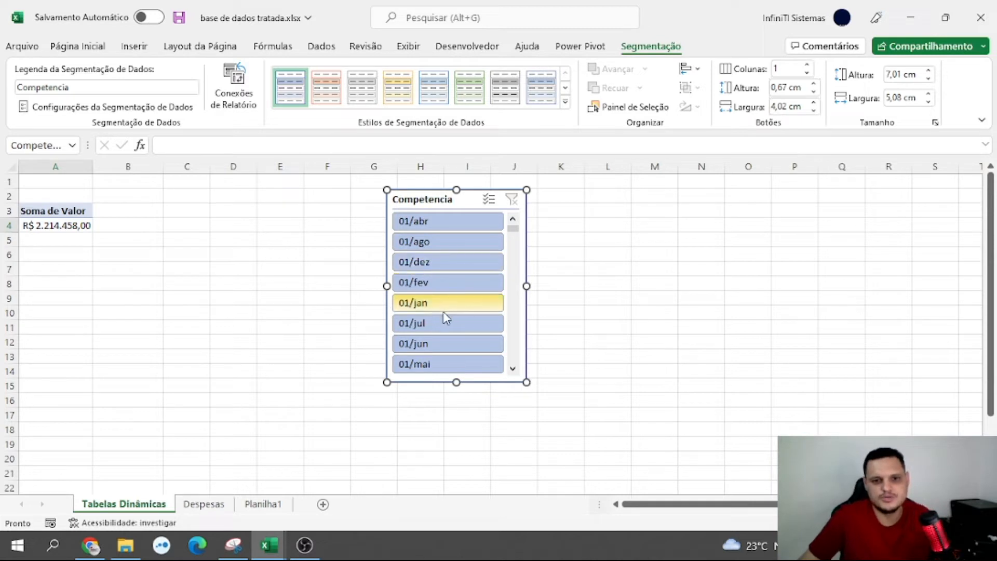
Try the Competencia slicer with 01/abr and 01/ago, and compare with the dates in the Despesas sheet
click(442, 223)
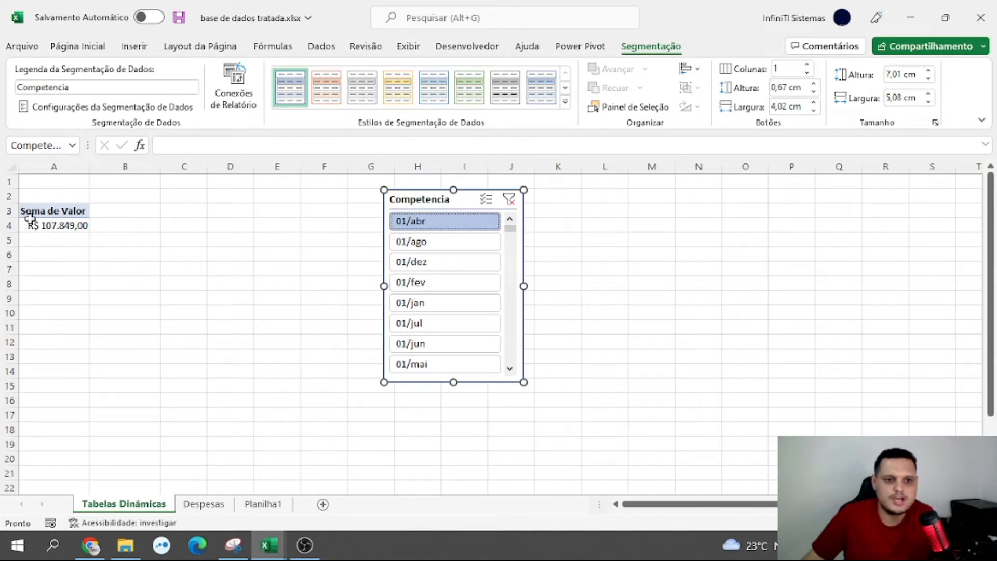
click(436, 241)
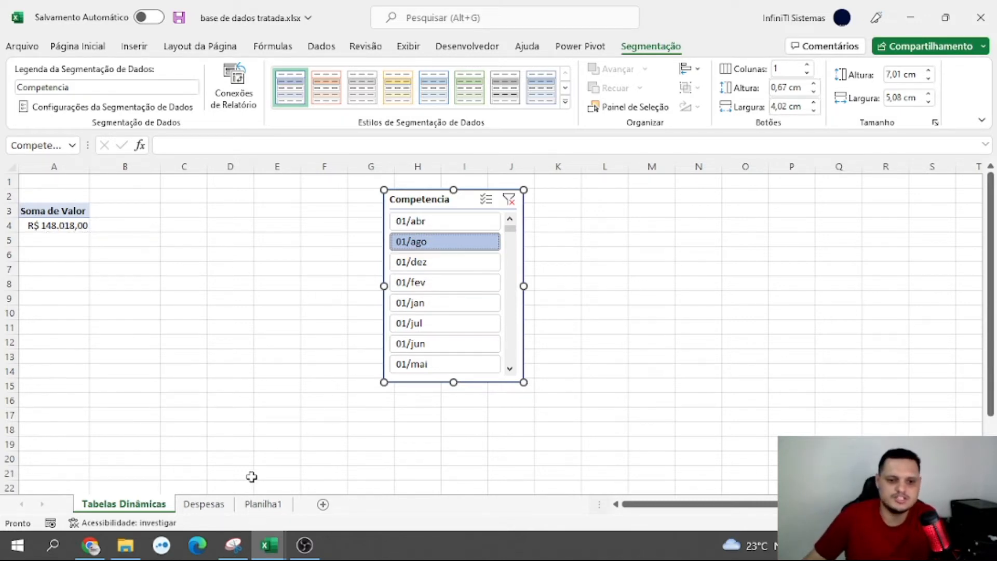
click(222, 506)
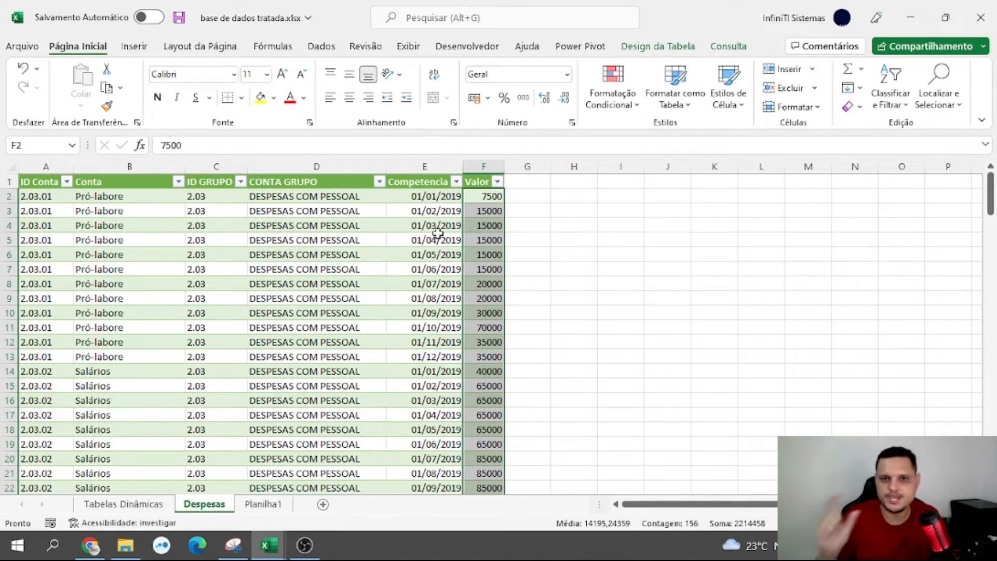
click(303, 256)
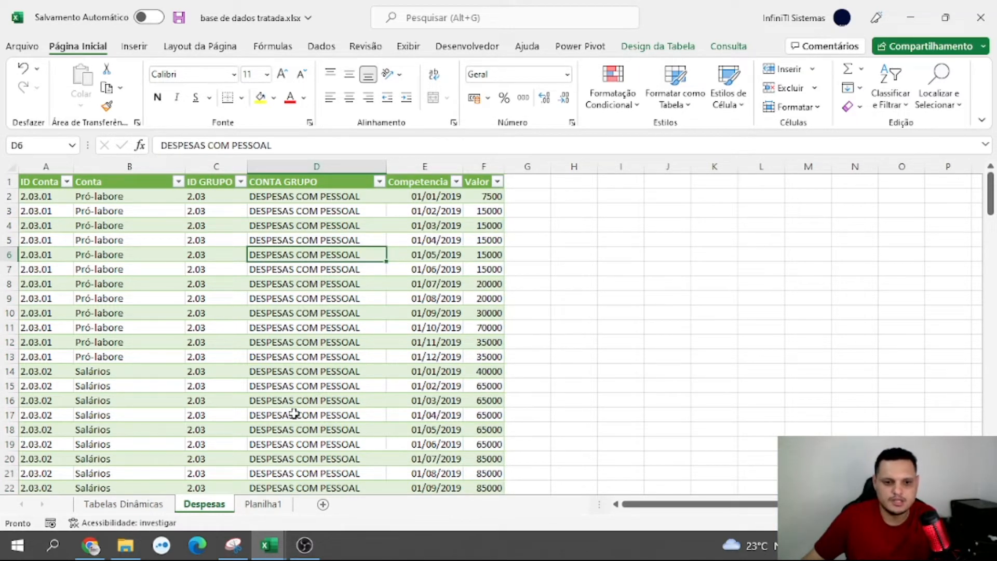
click(275, 506)
click(123, 503)
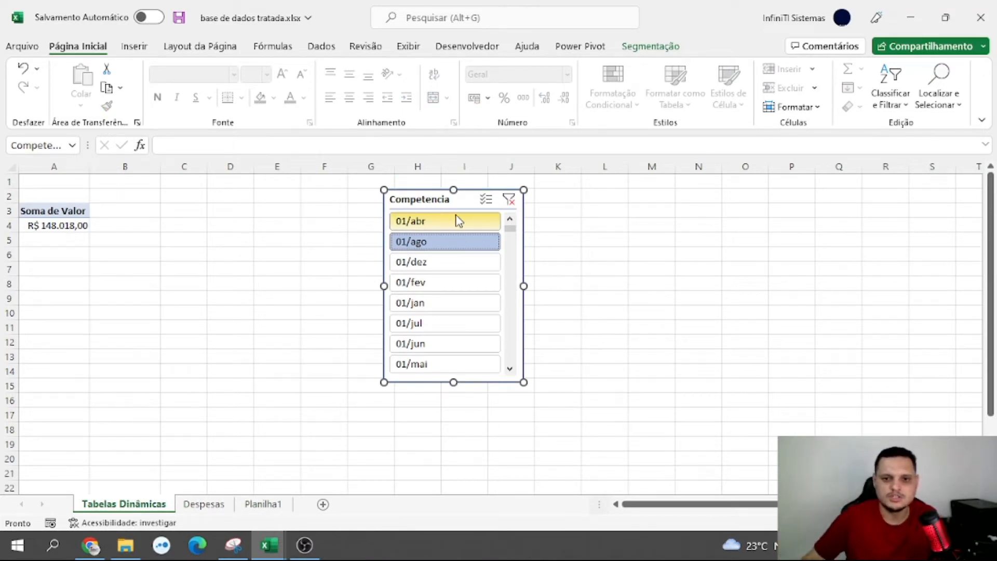
Clear the Competencia slicer's filter and delete the slicer from the Tabelas Dinâmicas sheet
click(508, 199)
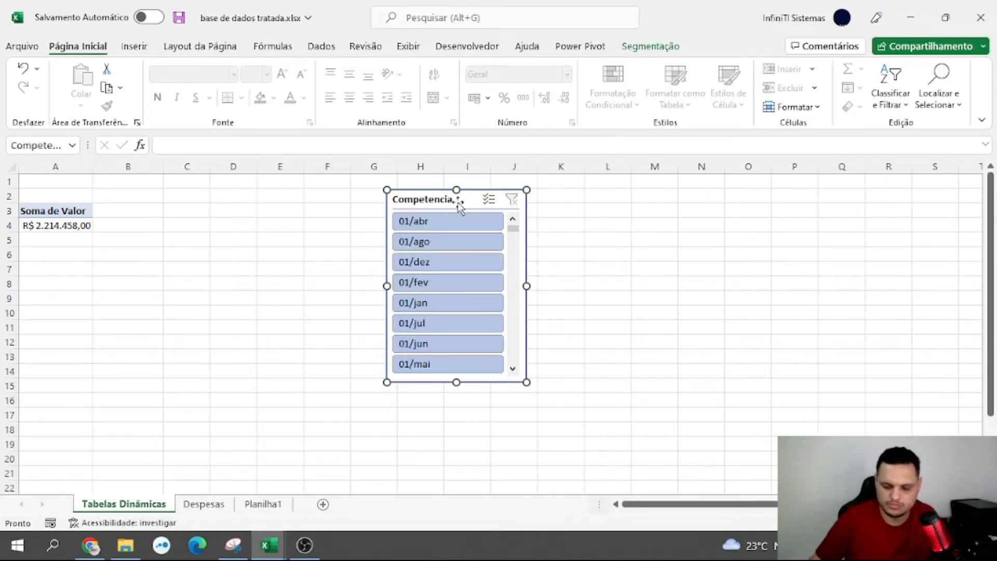
key(Delete)
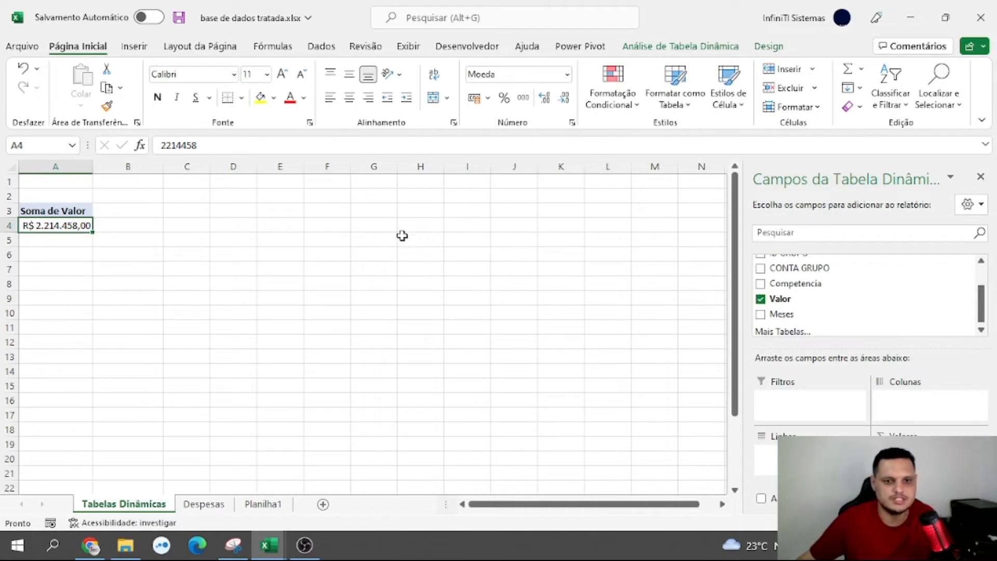
click(402, 236)
click(70, 227)
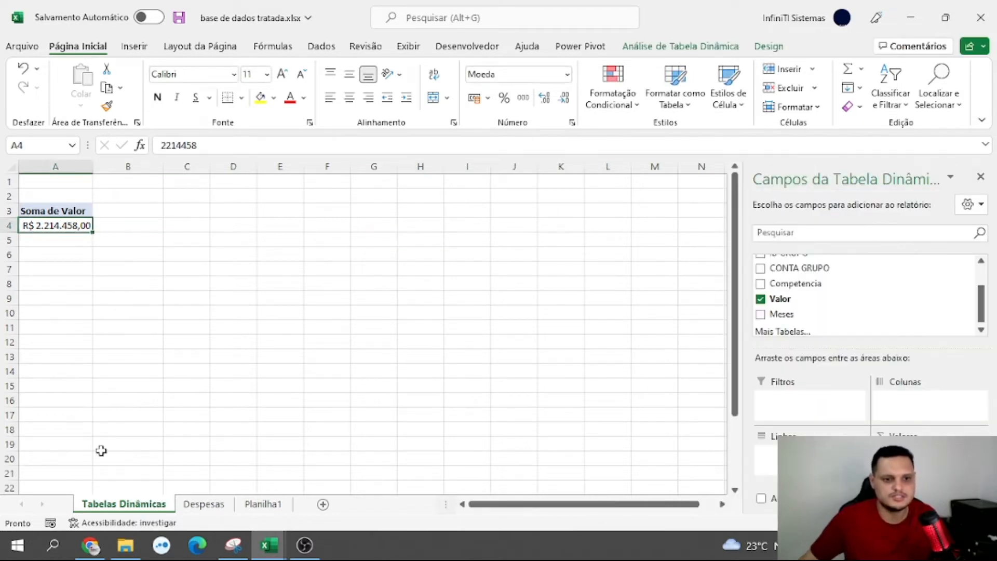
Open the query behind the Despesas table for editing in the Power Query Editor
click(204, 504)
click(390, 228)
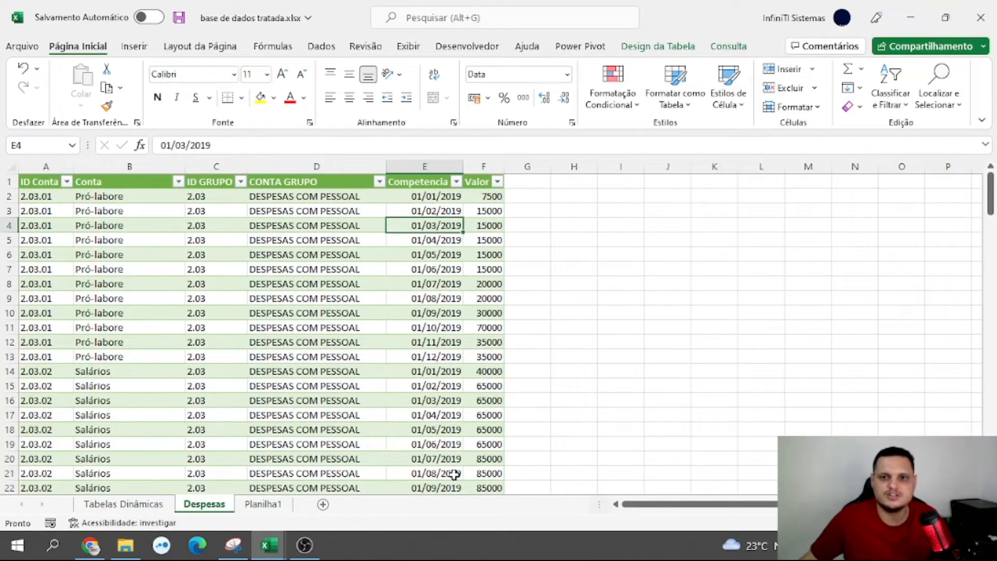
click(729, 48)
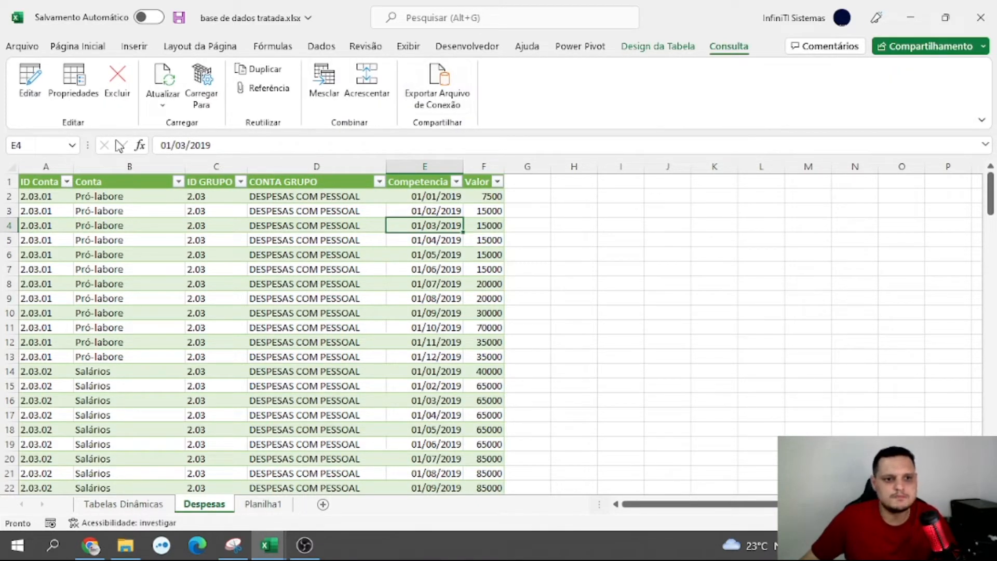
click(23, 87)
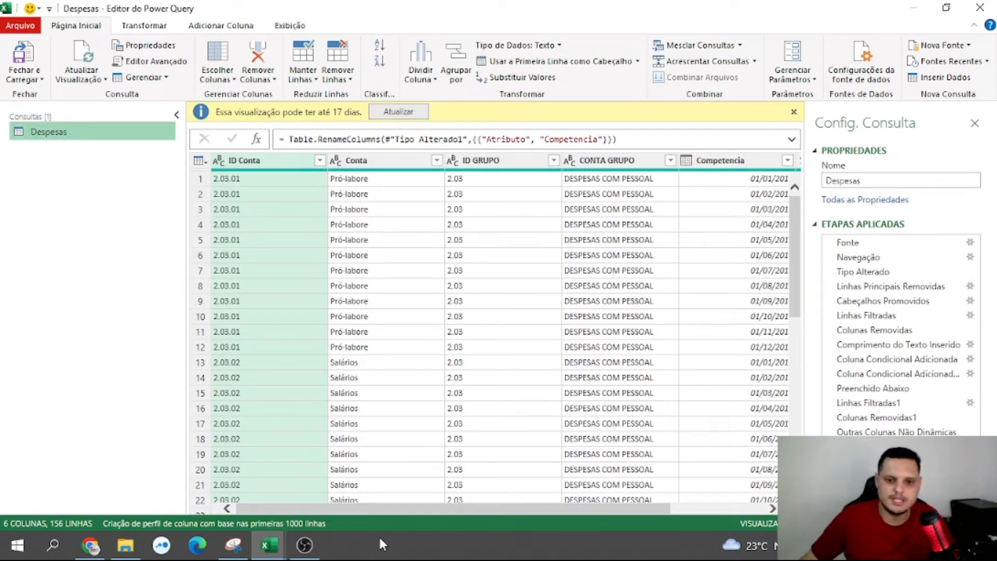
Add a Nome do Mês column with each month's name derived from the Competencia column, and check it across the rows
drag(392, 513, 485, 511)
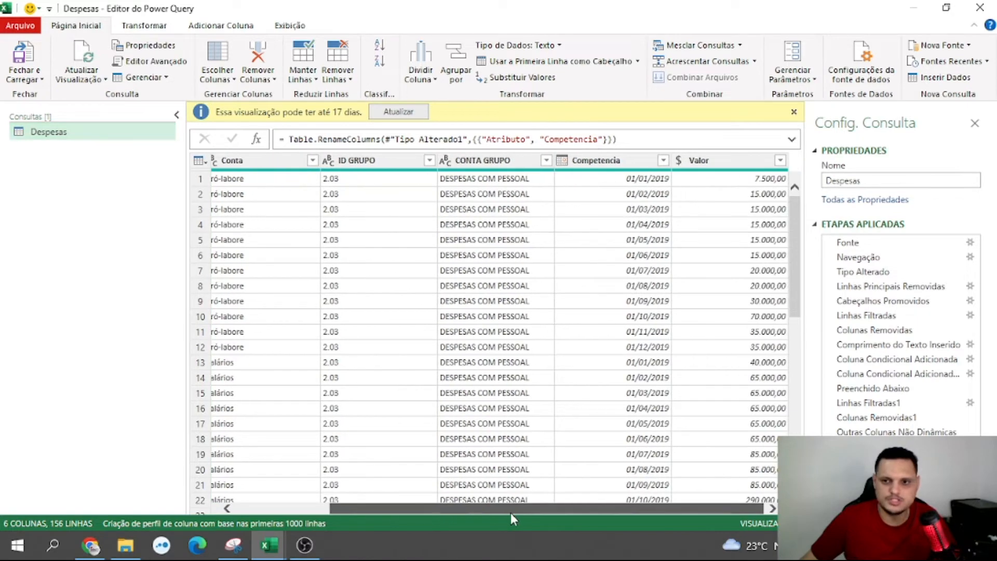
click(644, 162)
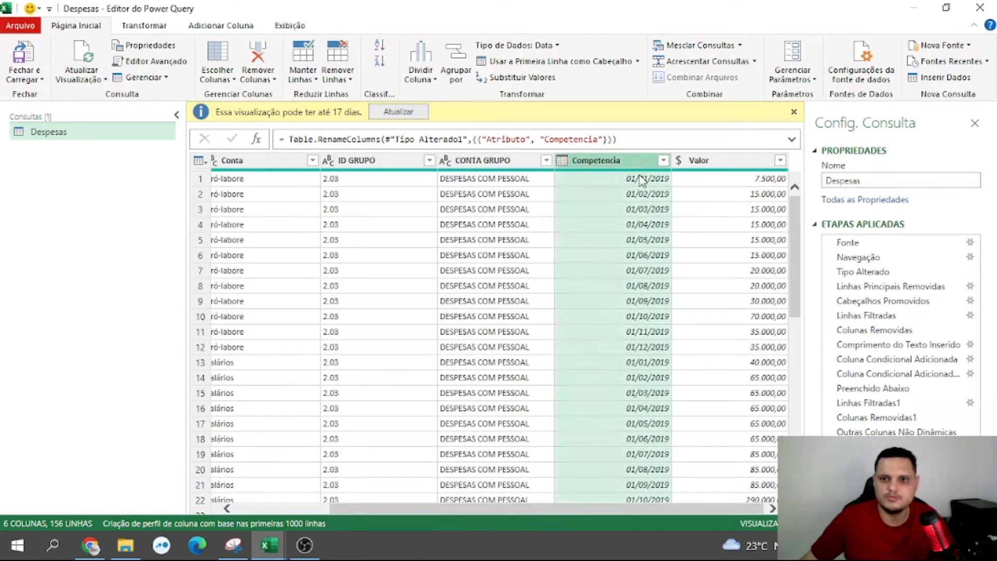
click(208, 33)
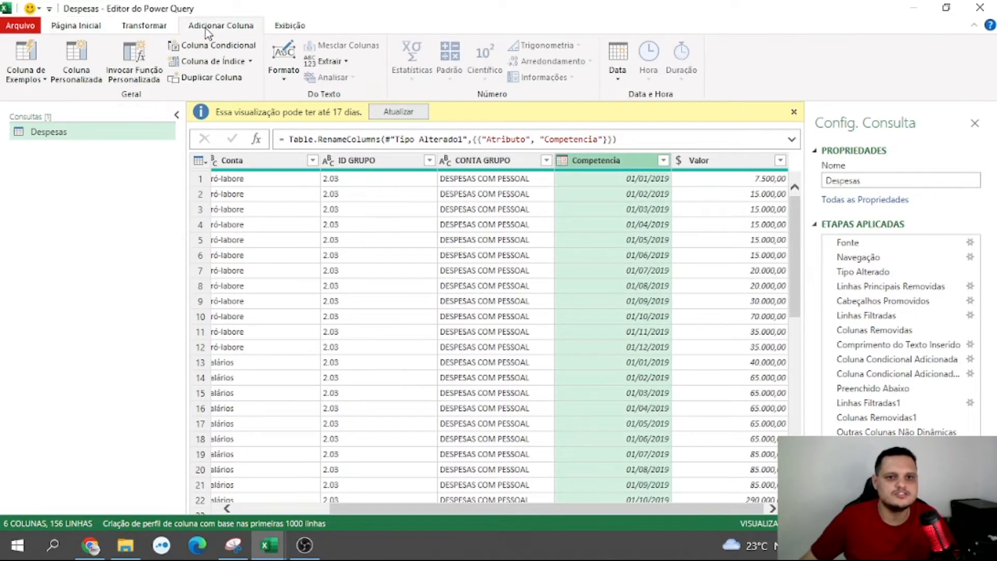
click(618, 78)
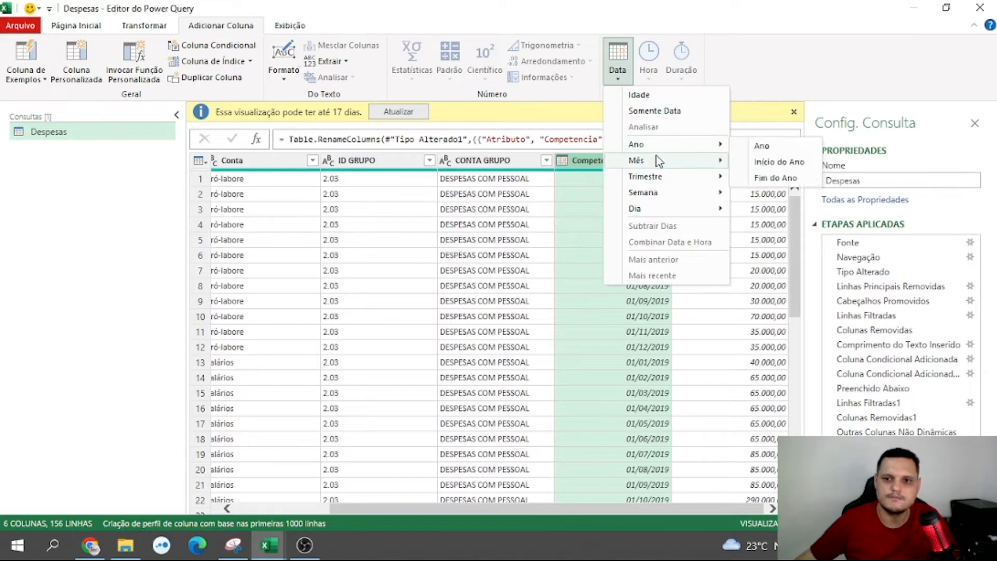
mouse_move(659, 161)
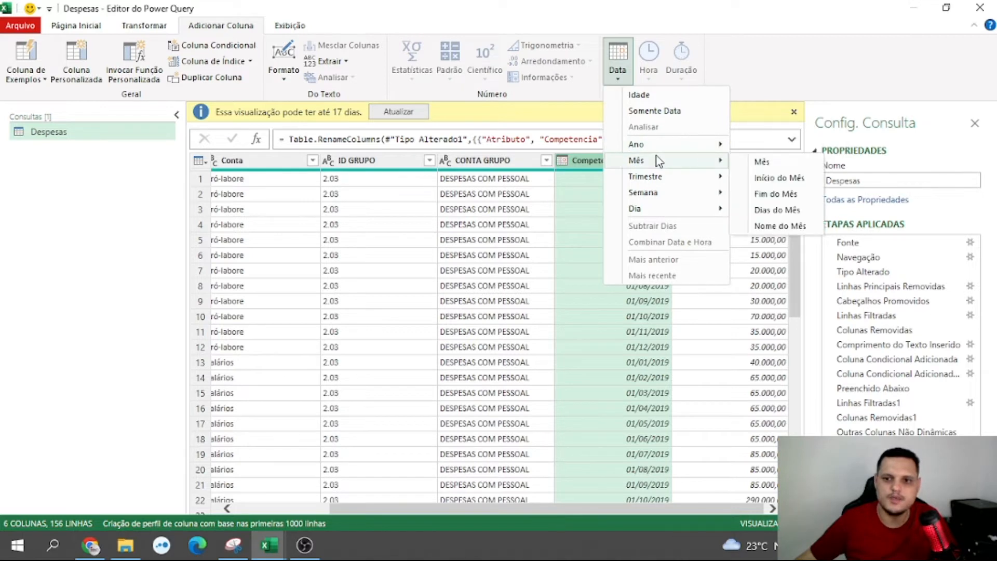
click(787, 229)
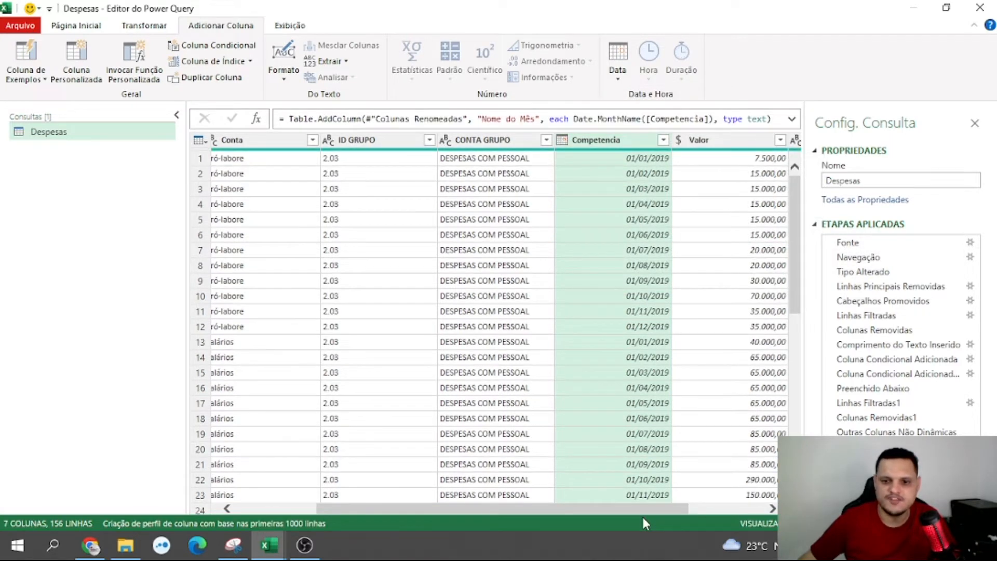
drag(643, 513, 717, 506)
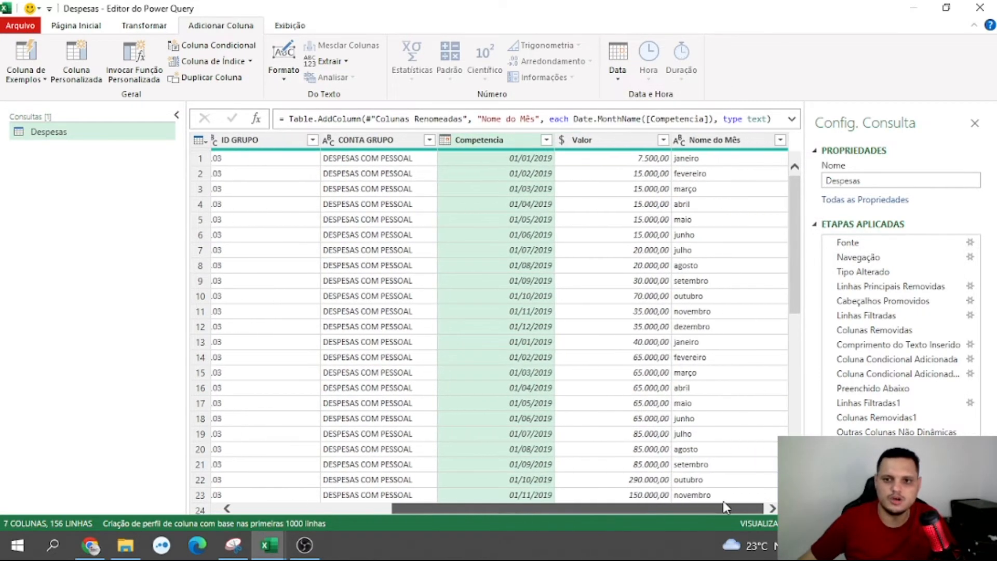
scroll(693, 217, down, 7)
scroll(695, 236, up, 6)
scroll(709, 250, up, 1)
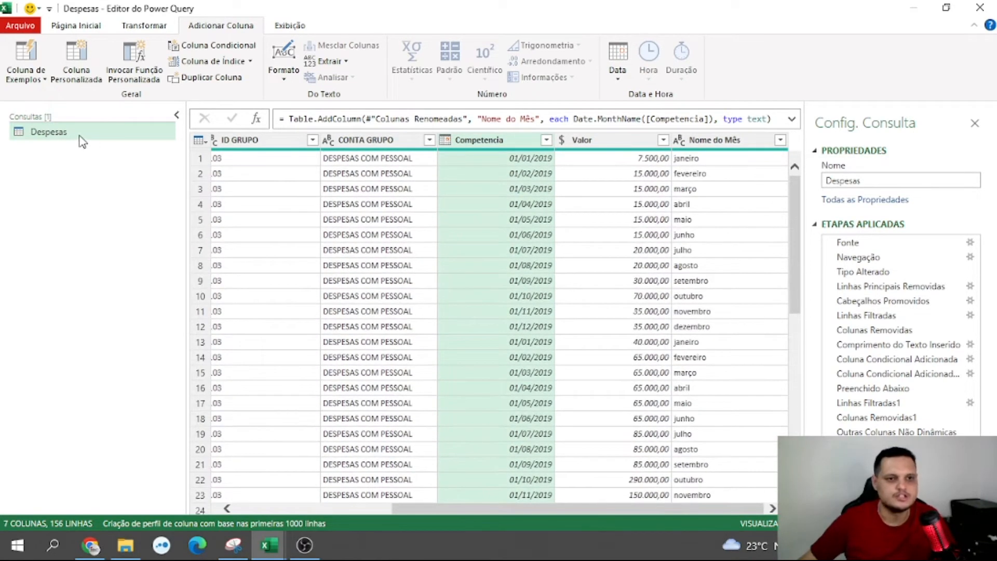
Close the Power Query Editor and load the Despesas query with its Nome do Mês column into the worksheet
click(78, 27)
click(39, 79)
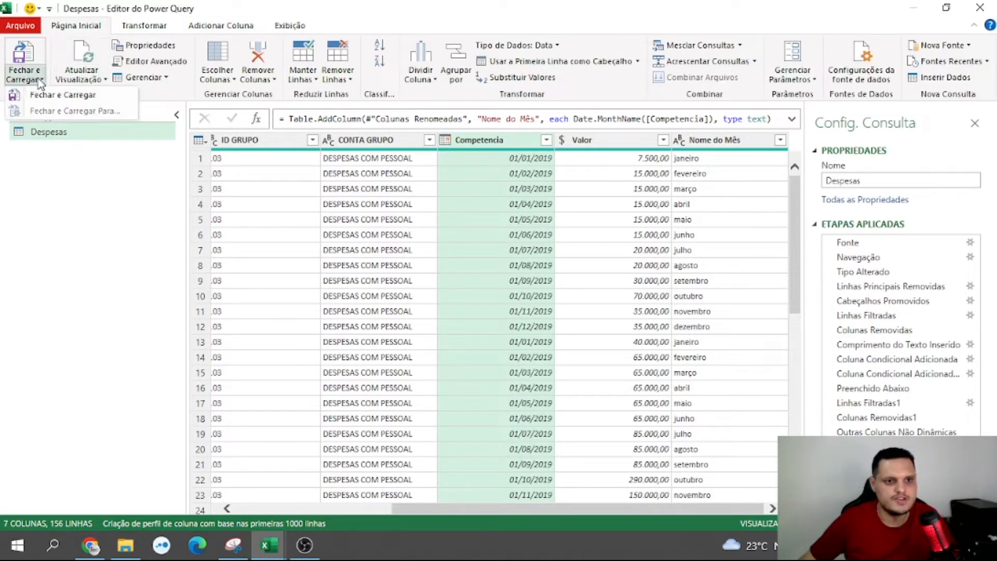
click(62, 95)
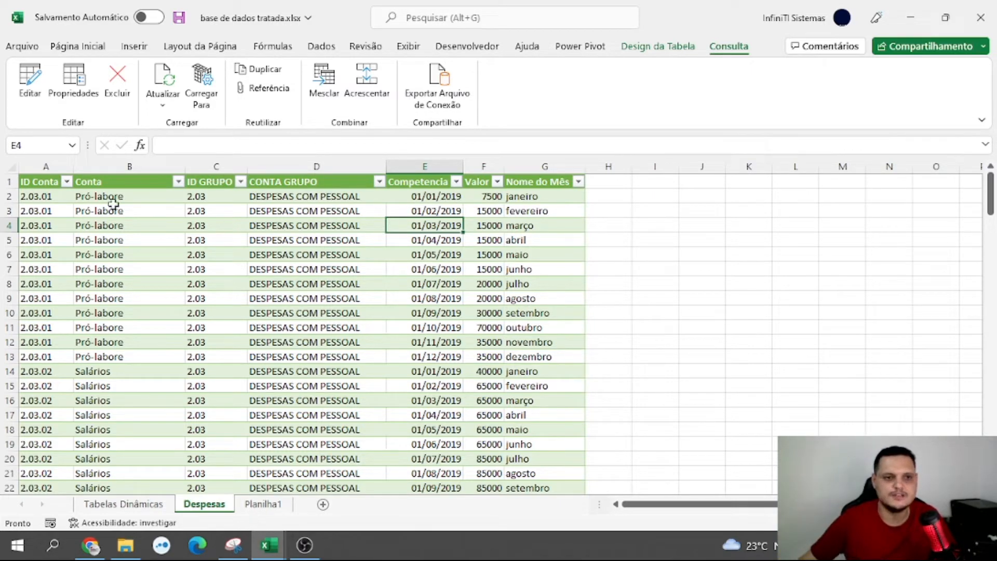
Reopen the Despesas query for editing and add an Ano column with the year extracted from Competencia
click(31, 83)
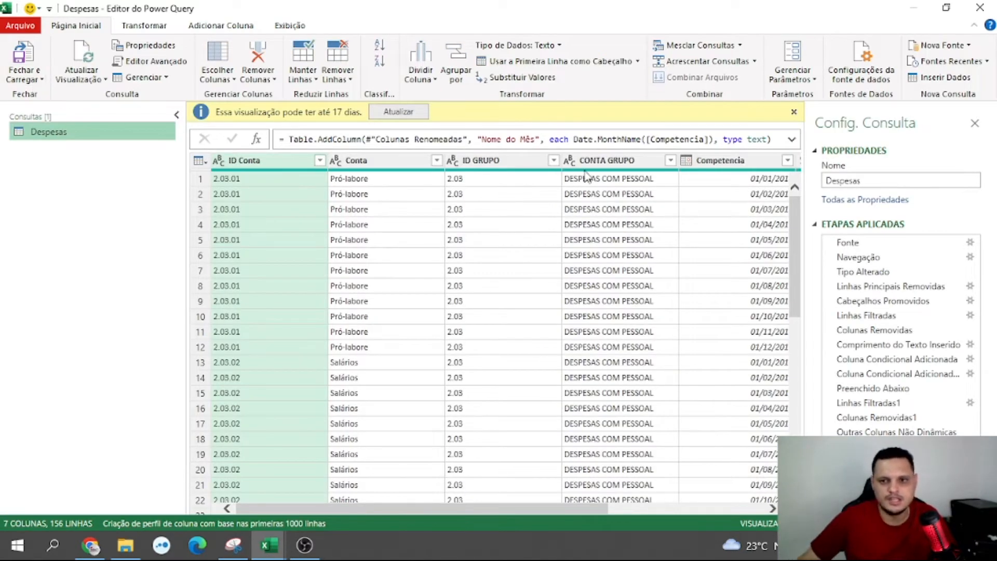
scroll(582, 511, right, 5)
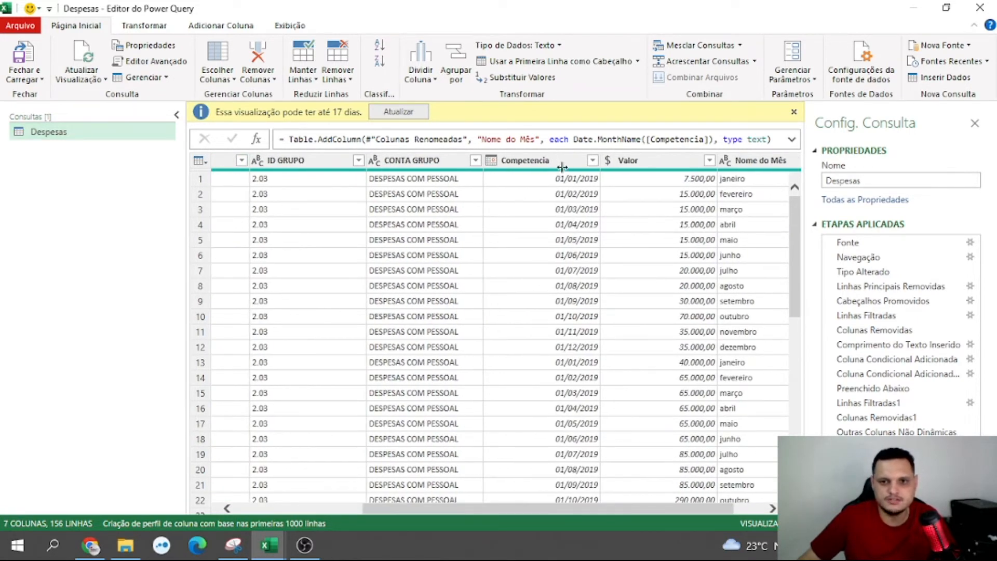
click(566, 161)
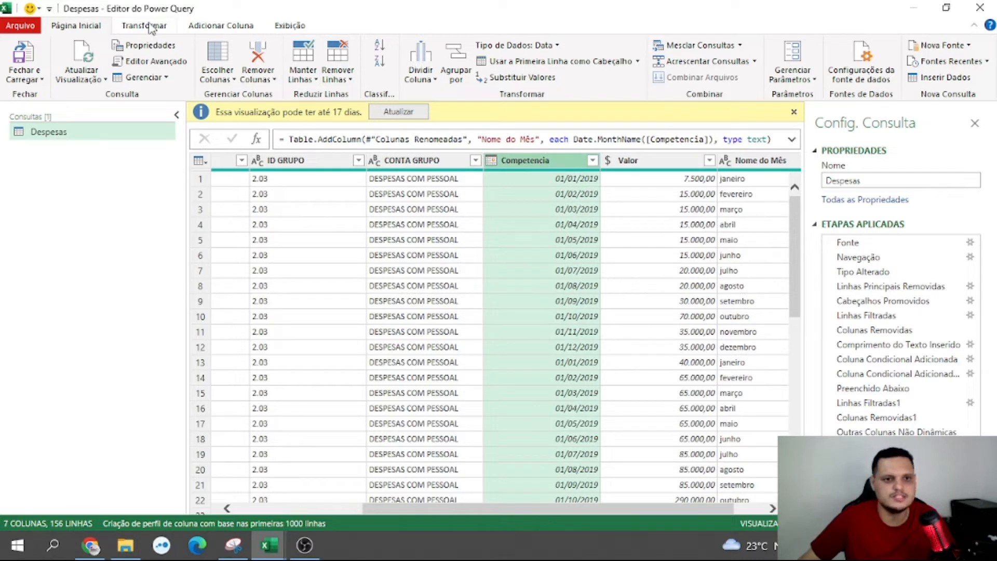
click(208, 27)
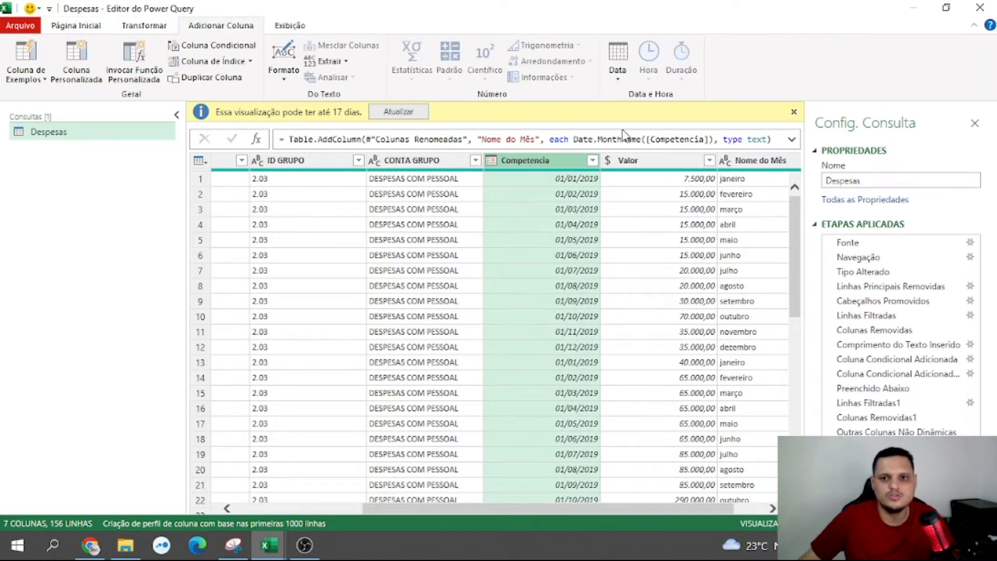
click(617, 73)
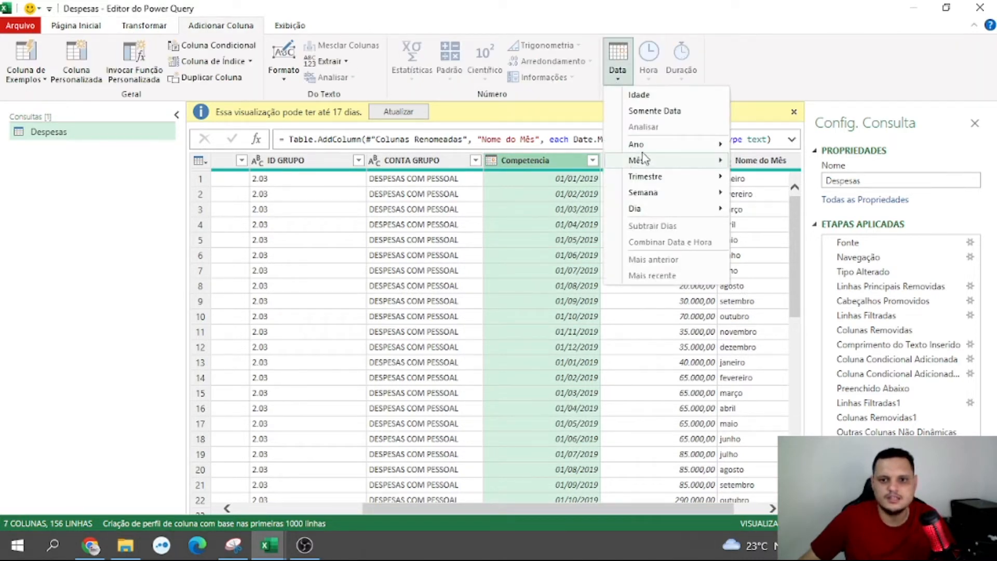
mouse_move(657, 151)
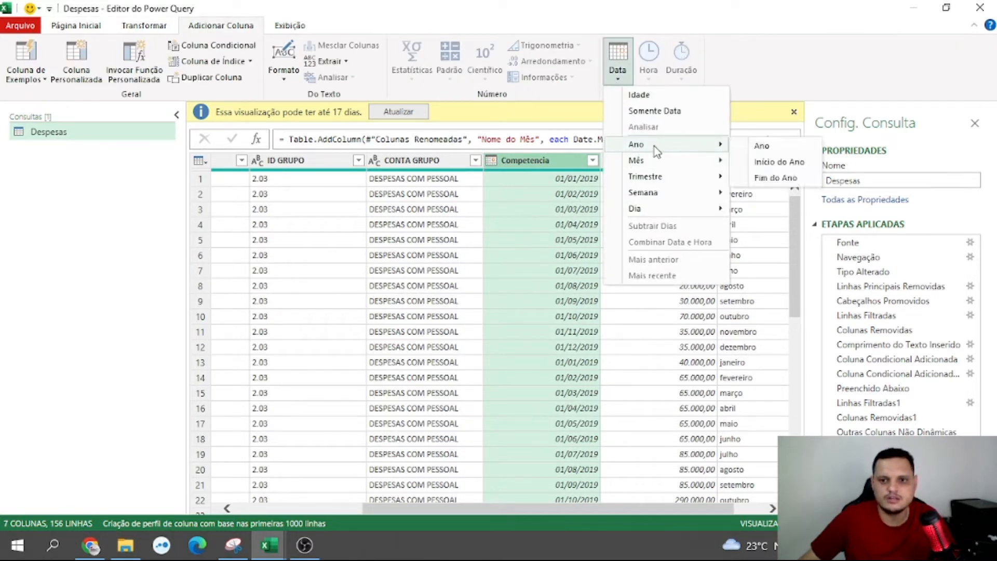
click(773, 145)
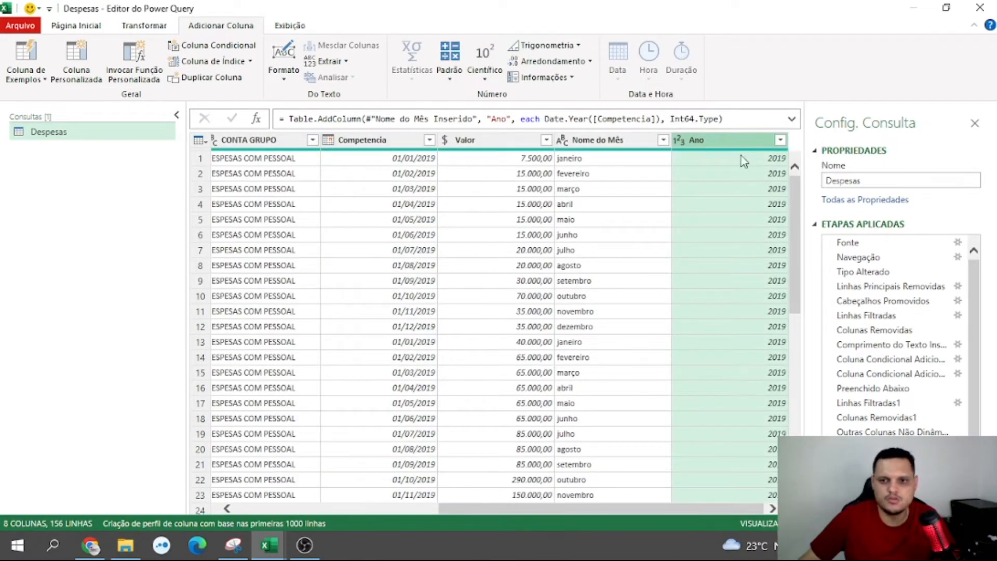
Close the Power Query Editor and load the Ano column into the Despesas table
click(85, 26)
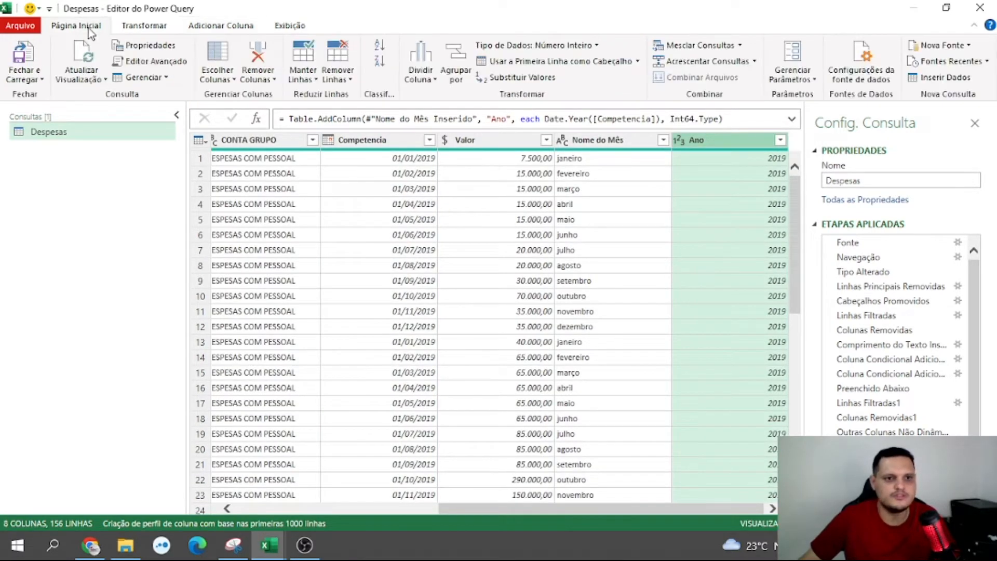
click(39, 82)
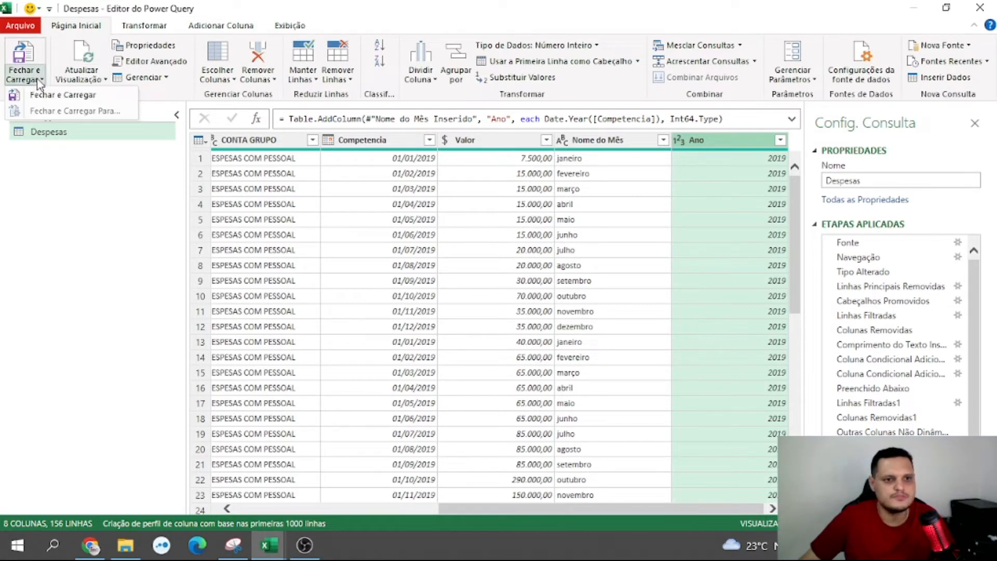
click(62, 96)
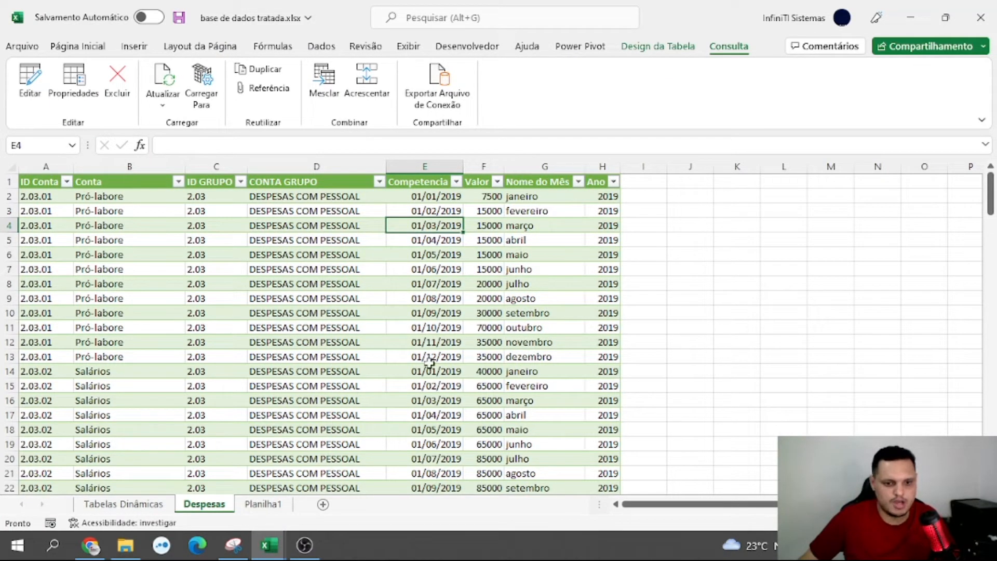
Refresh the PivotTable on the Tabelas Dinâmicas sheet and check its field list for Nome do Mês and Ano
click(146, 506)
scroll(842, 314, up, 3)
scroll(836, 312, down, 3)
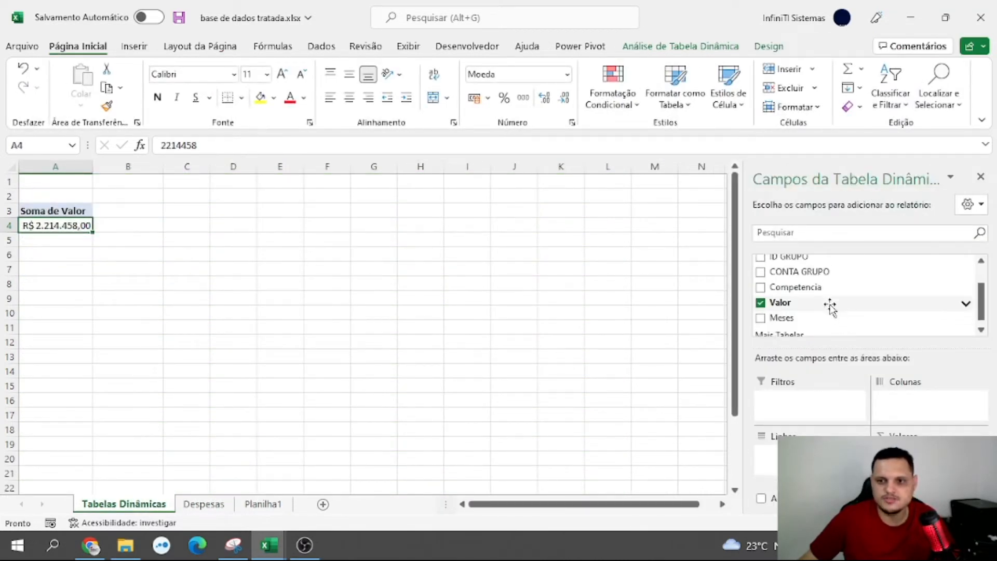
scroll(830, 307, up, 3)
scroll(829, 308, down, 3)
scroll(817, 307, up, 3)
scroll(813, 312, down, 3)
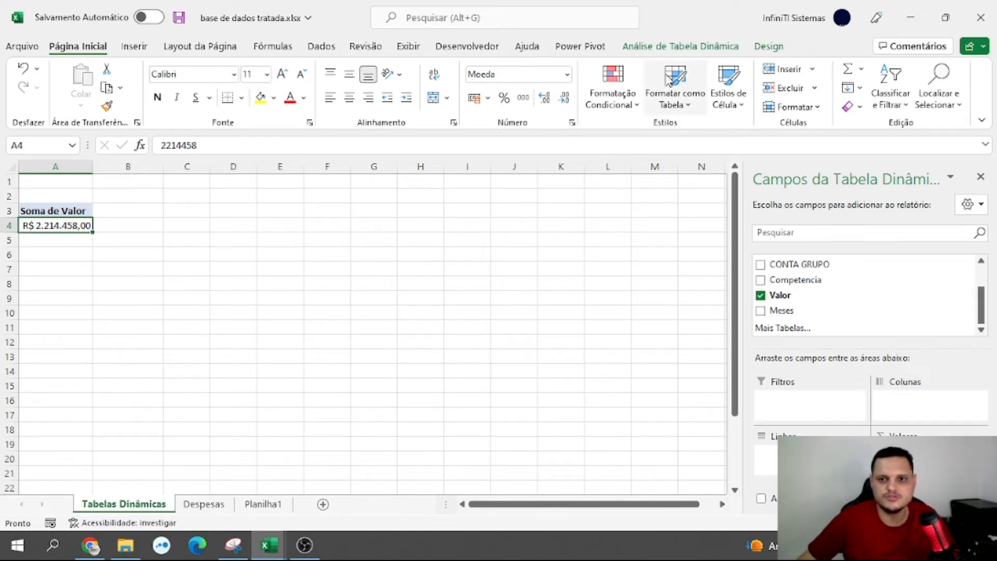
click(677, 48)
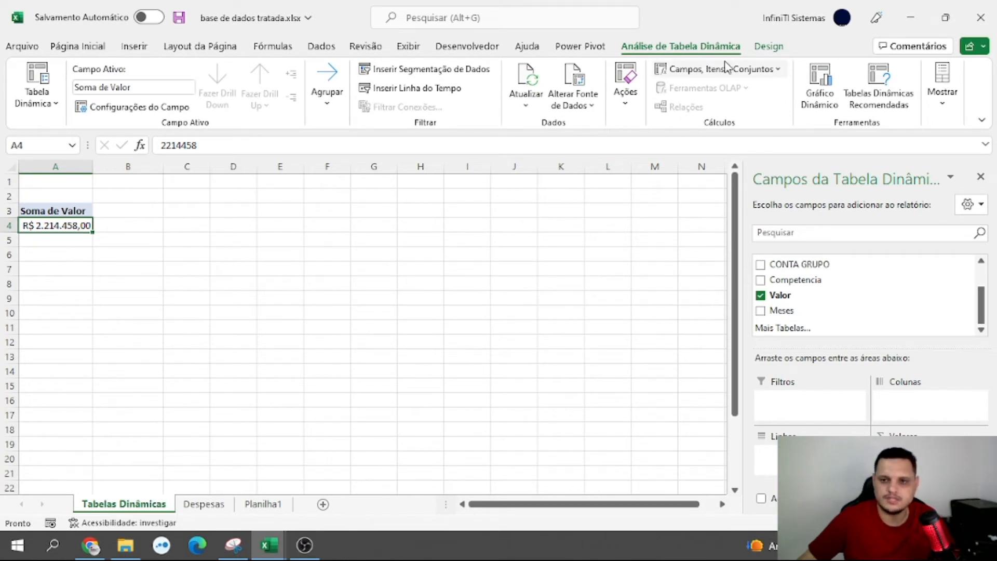
click(529, 83)
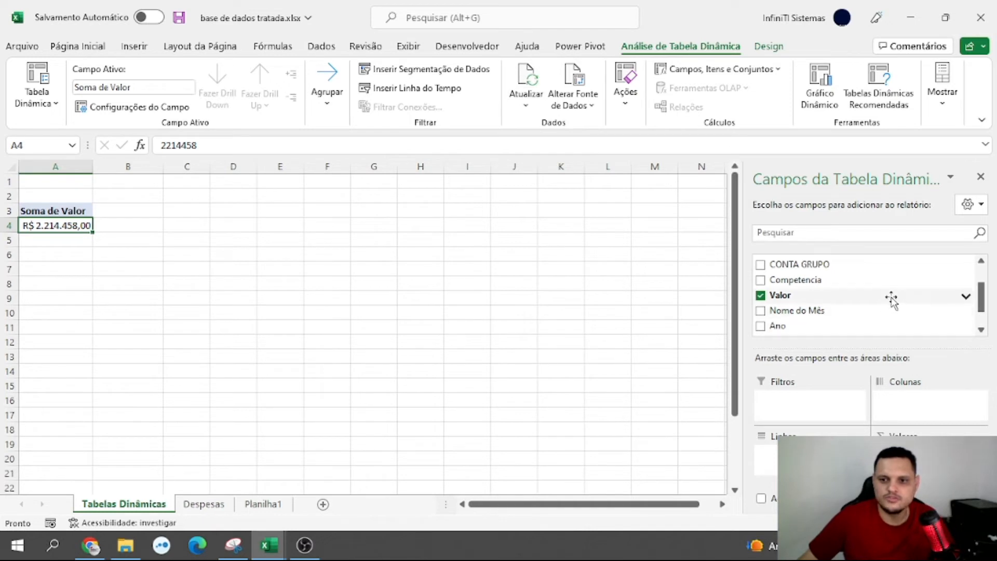
scroll(888, 301, down, 2)
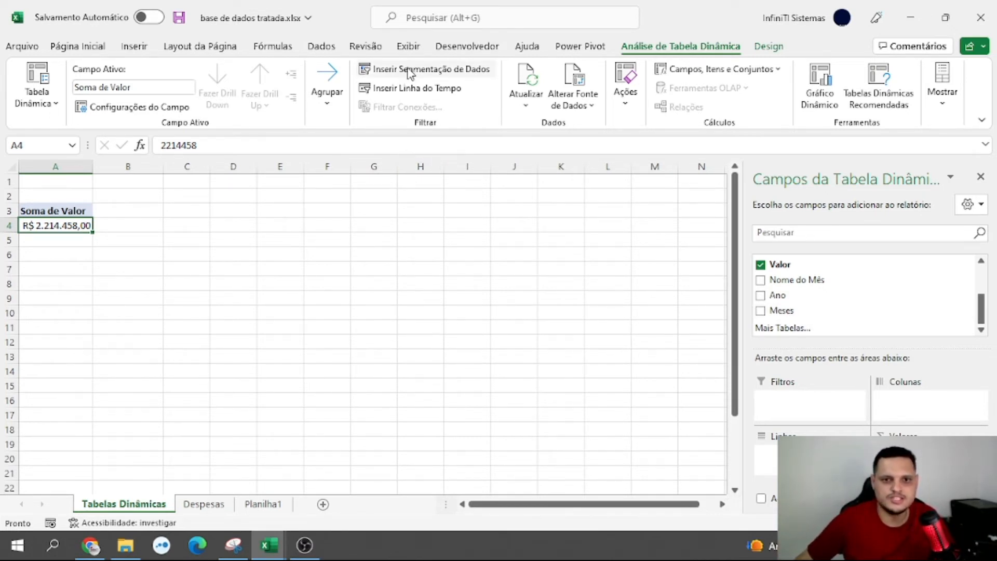
Insert slicers for Nome do Mês and Ano from the PivotTable, and delete the Ano slicer
click(429, 77)
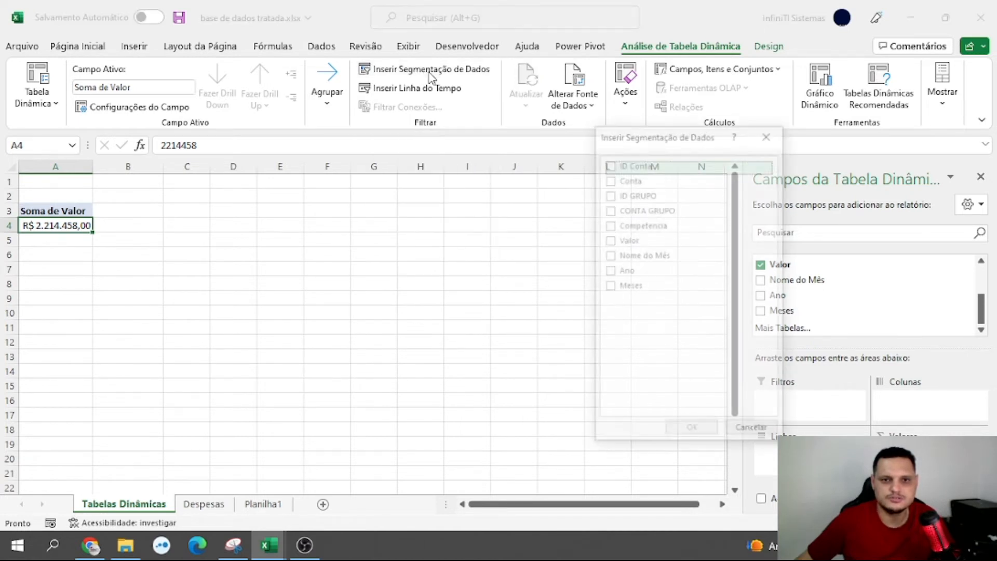
click(611, 272)
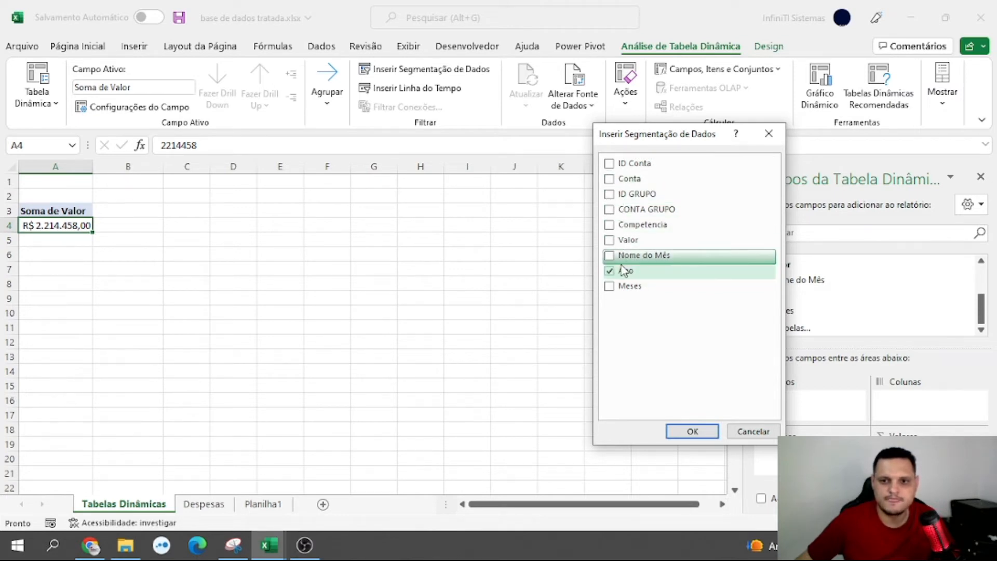
click(611, 257)
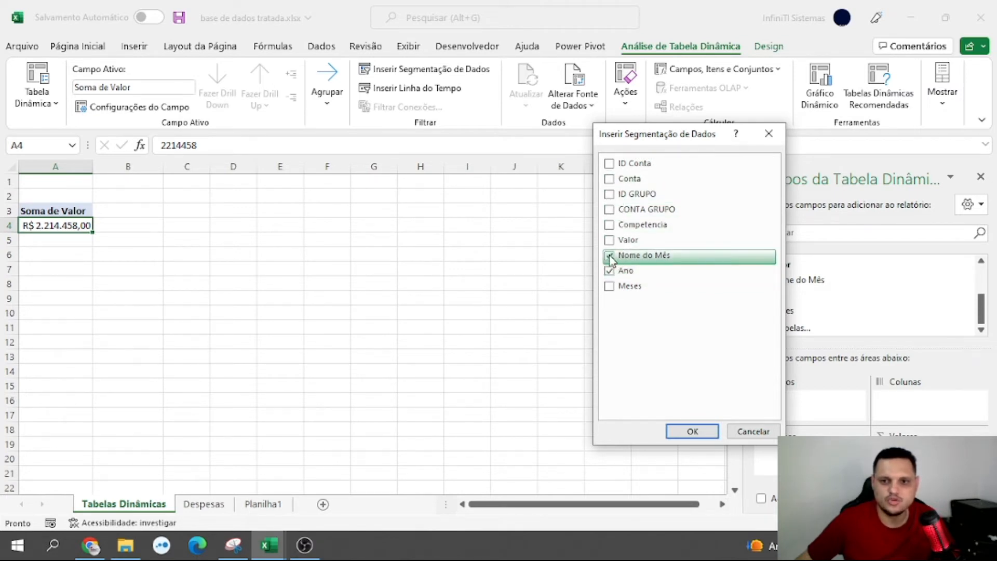
click(684, 426)
drag(415, 338, 555, 314)
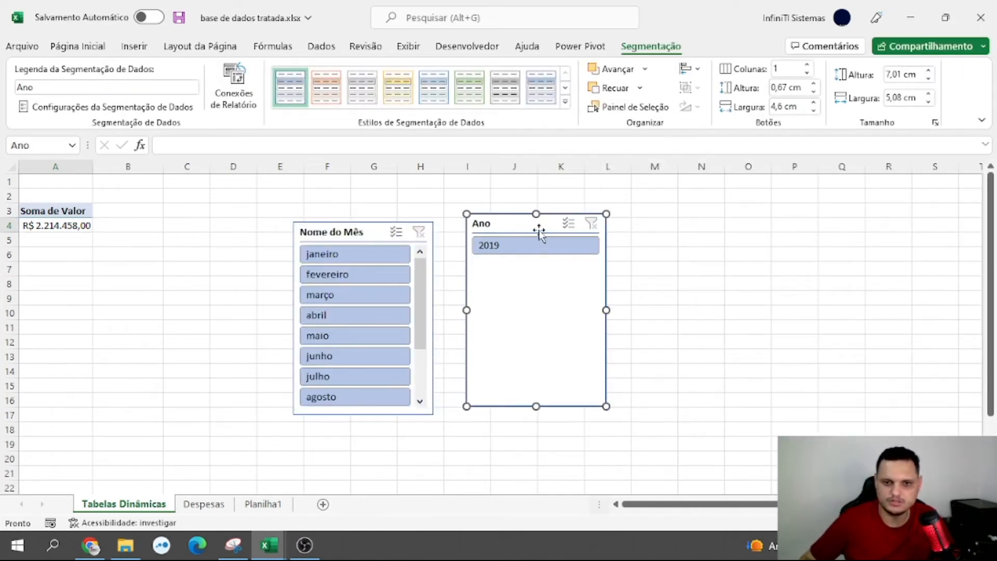
key(Delete)
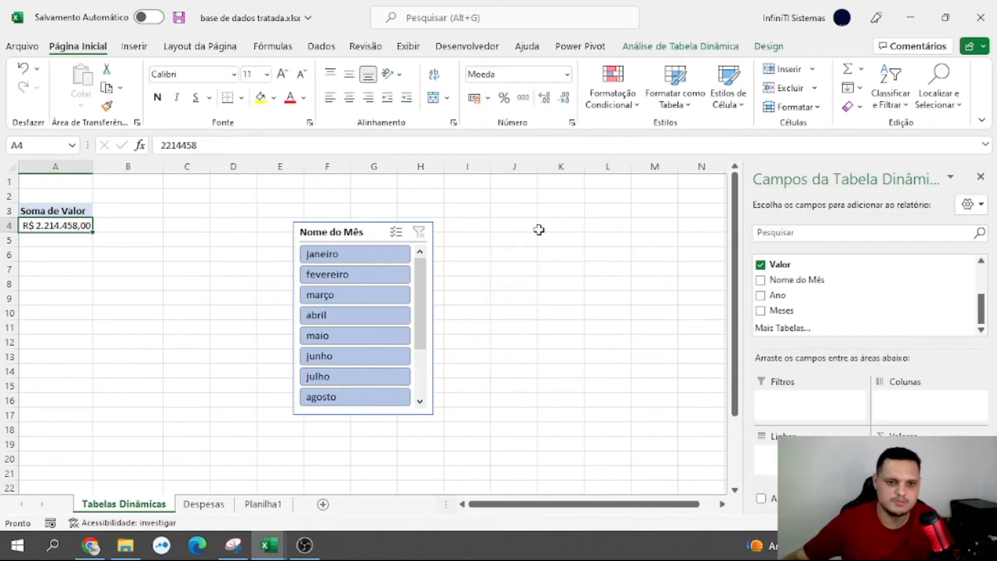
Move the Nome do Mês slicer up to about row 2 and use it to filter the PivotTable to janeiro
drag(365, 232, 365, 208)
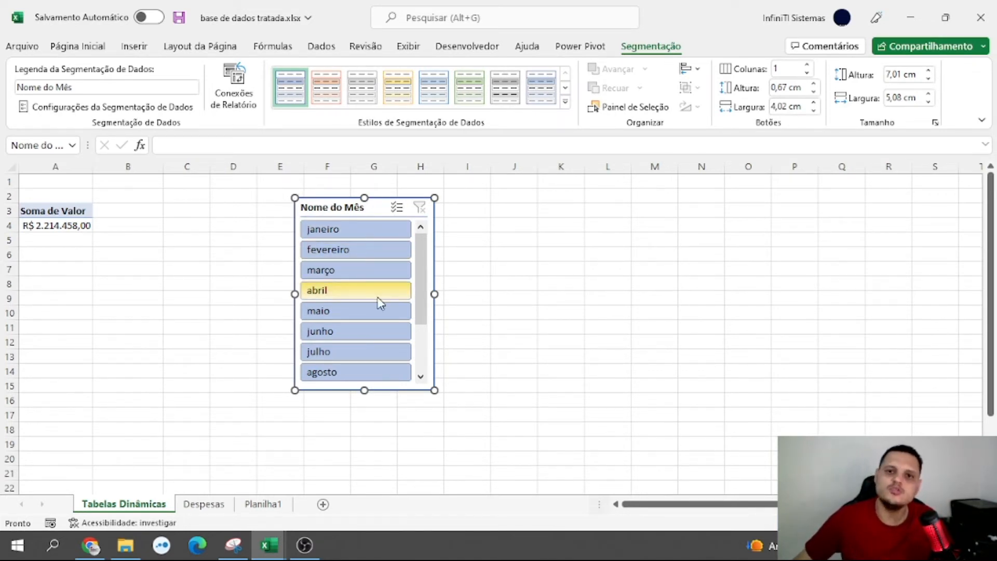
click(344, 234)
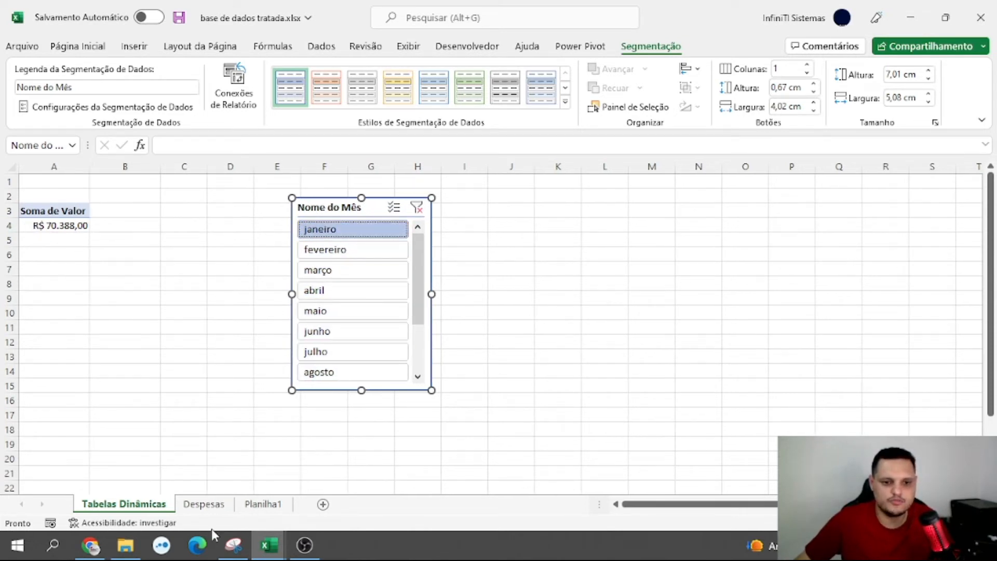
Filter the Competencia column of the Despesas table to janeiro 2019 and select the filtered Valor cells to check their sum
click(205, 505)
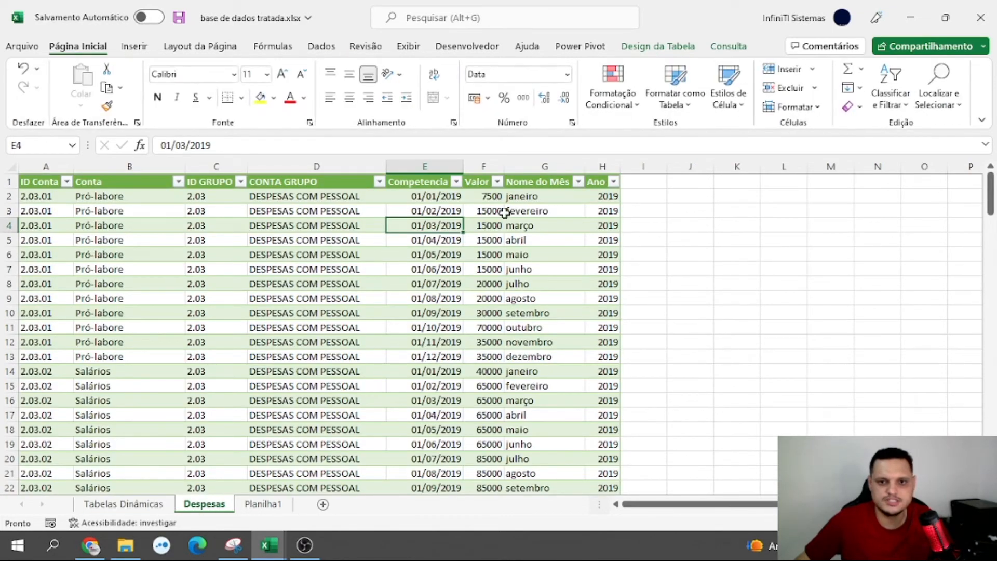
click(456, 181)
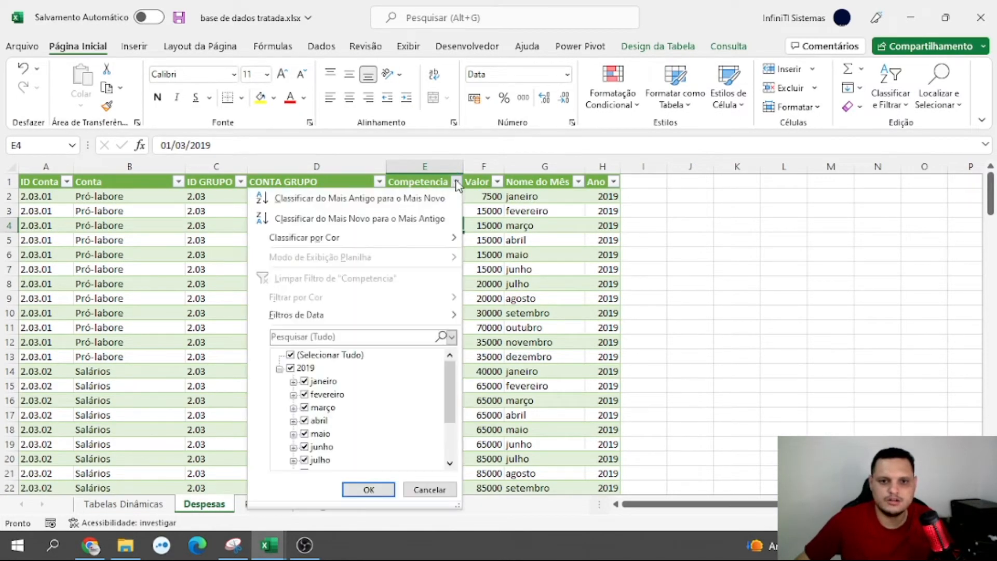
click(291, 355)
click(310, 384)
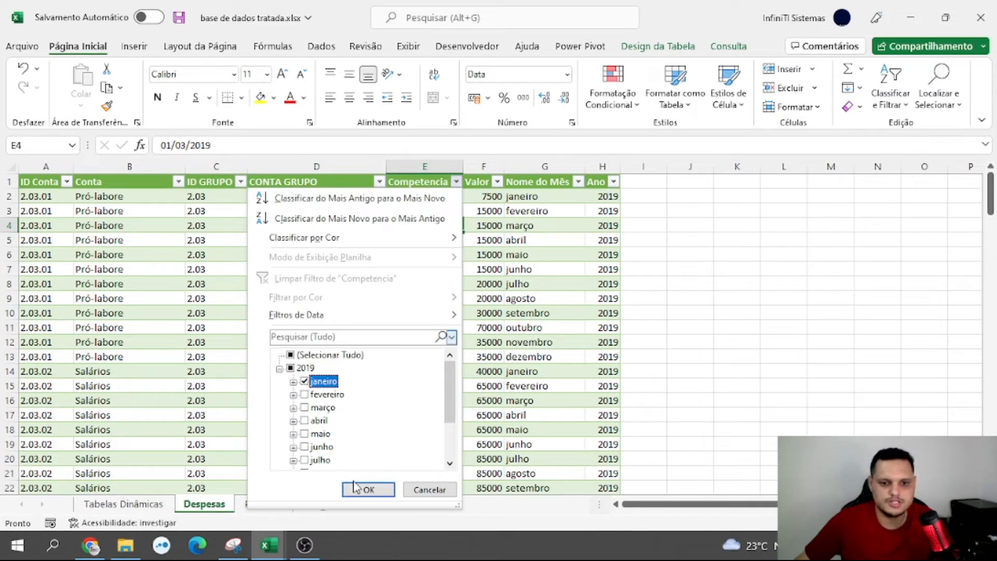
click(369, 490)
drag(485, 198, 476, 372)
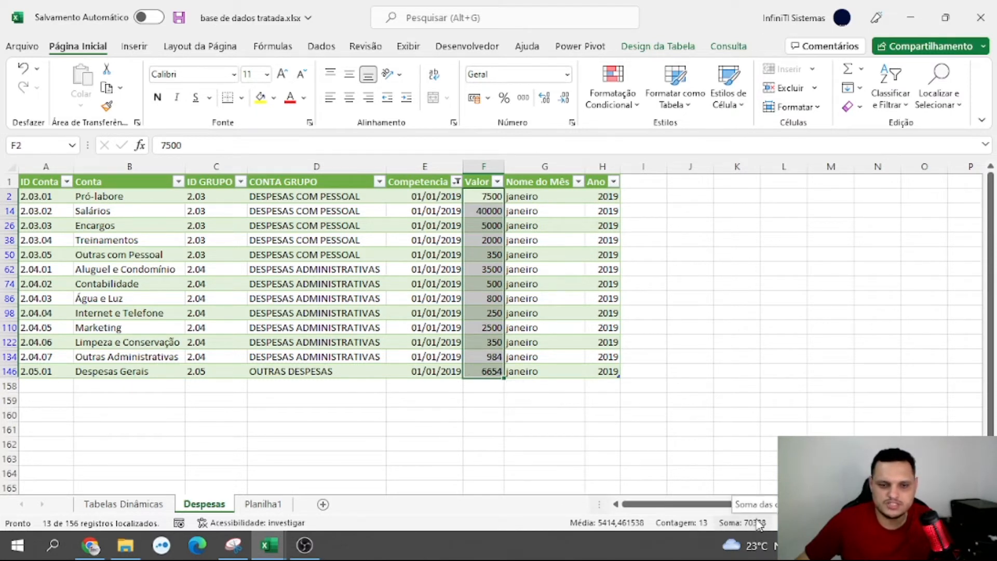
Return to the Tabelas Dinâmicas sheet and switch the slicer between fevereiro and março to compare the PivotTable totals
click(141, 505)
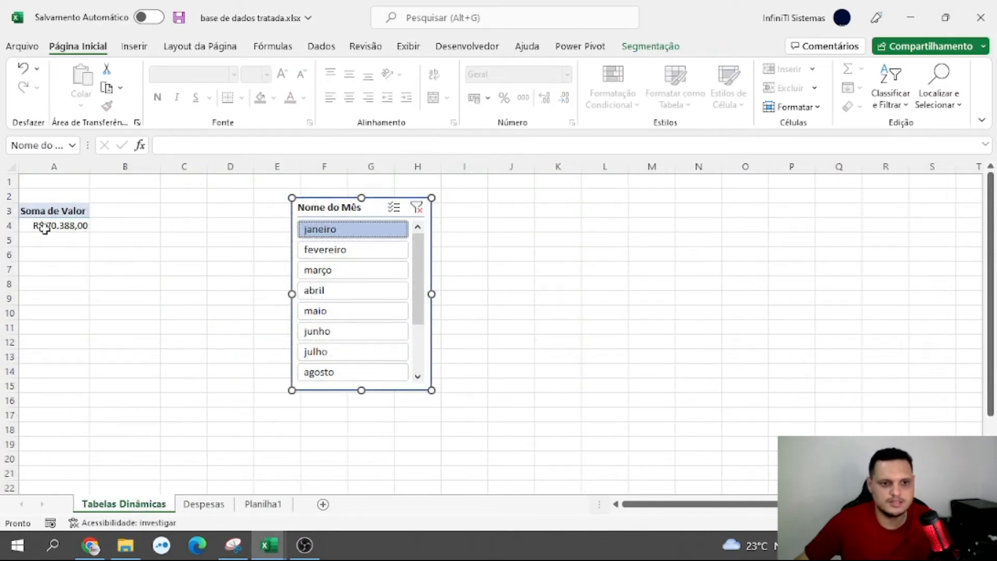
click(319, 250)
click(331, 273)
click(347, 251)
click(349, 271)
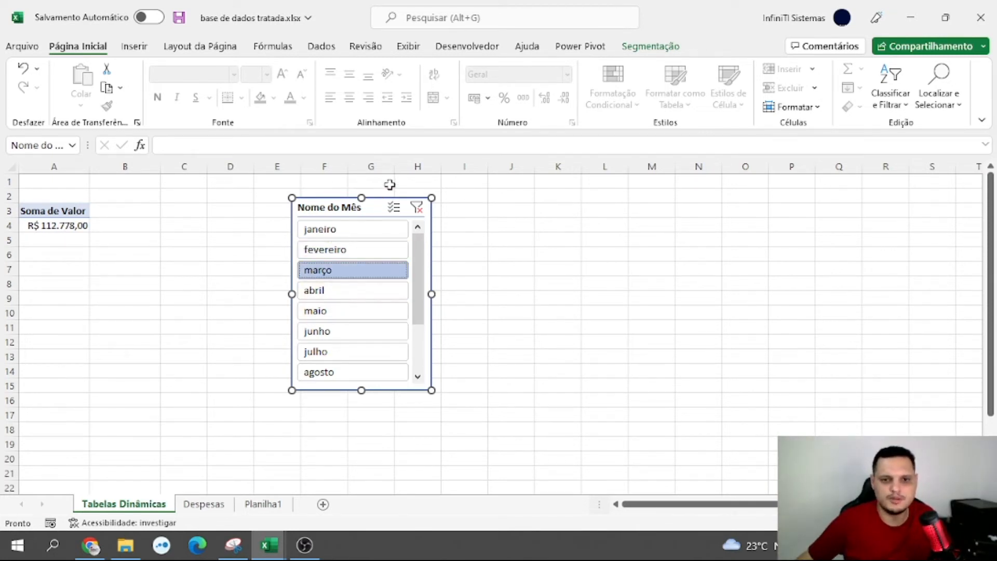
Clear the Nome do Mês slicer filter and move the slicer across to about columns K to M
drag(379, 208, 421, 208)
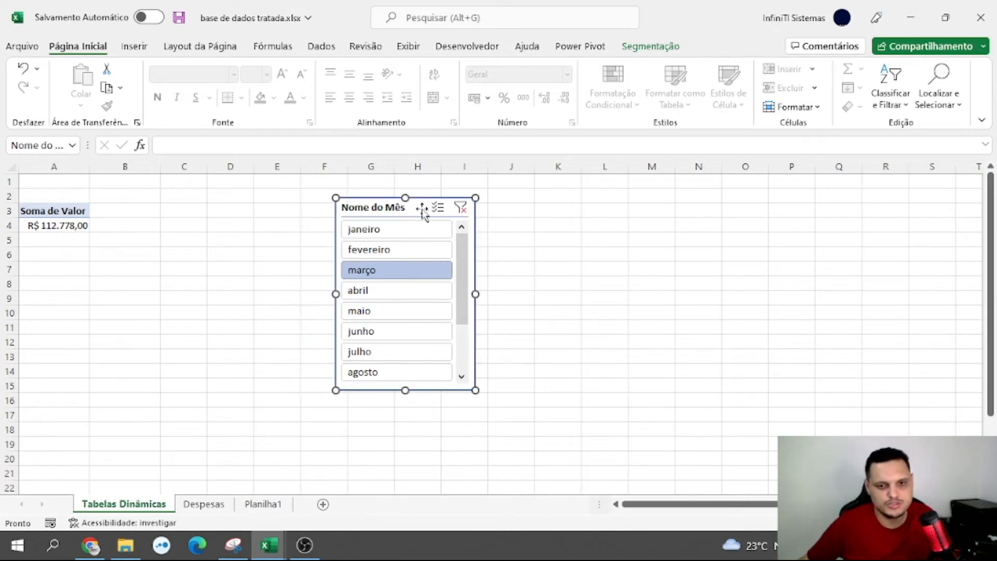
click(461, 208)
drag(413, 204, 619, 205)
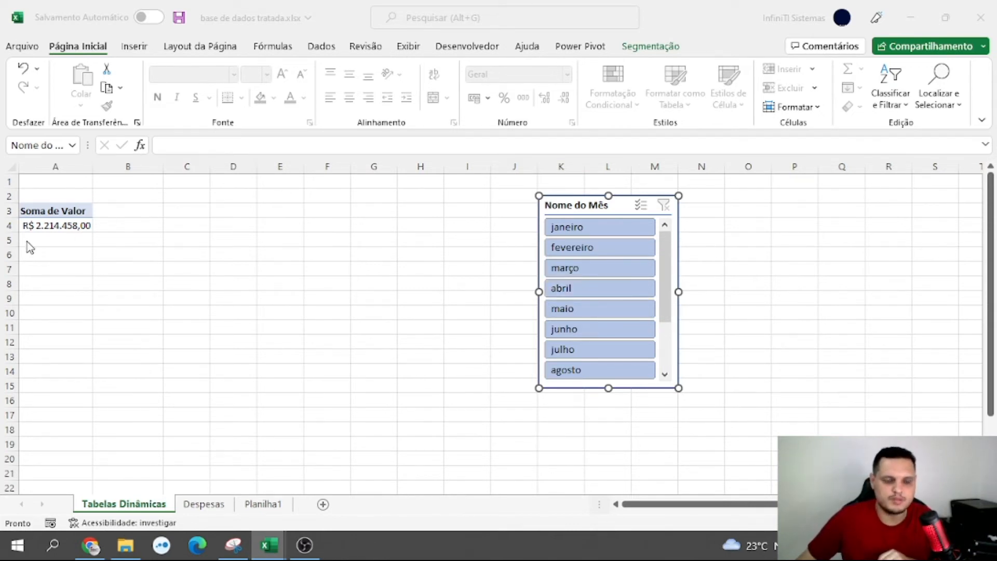
Remove the month filter from the Competencia column of the Despesas table by selecting all dates
click(204, 504)
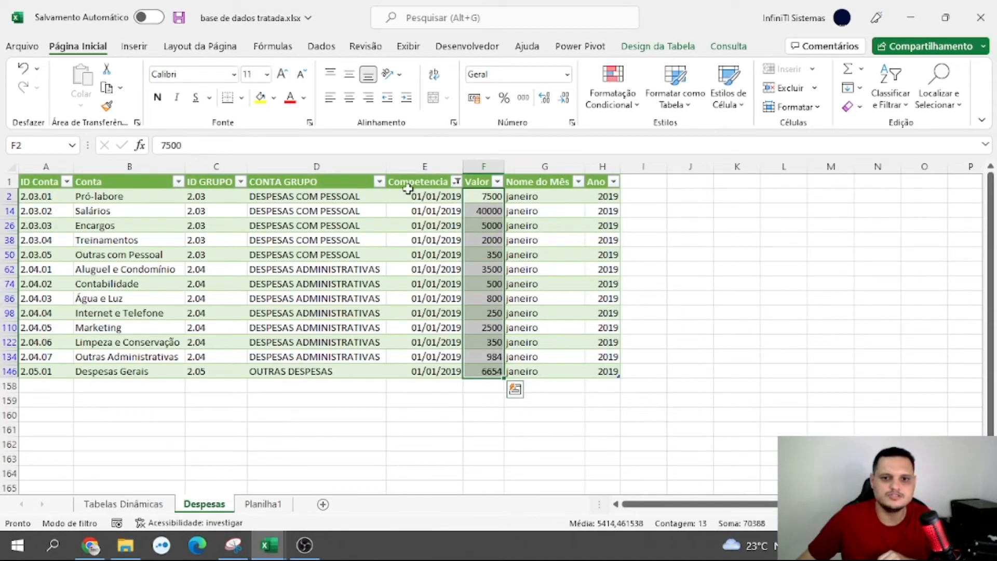
click(456, 181)
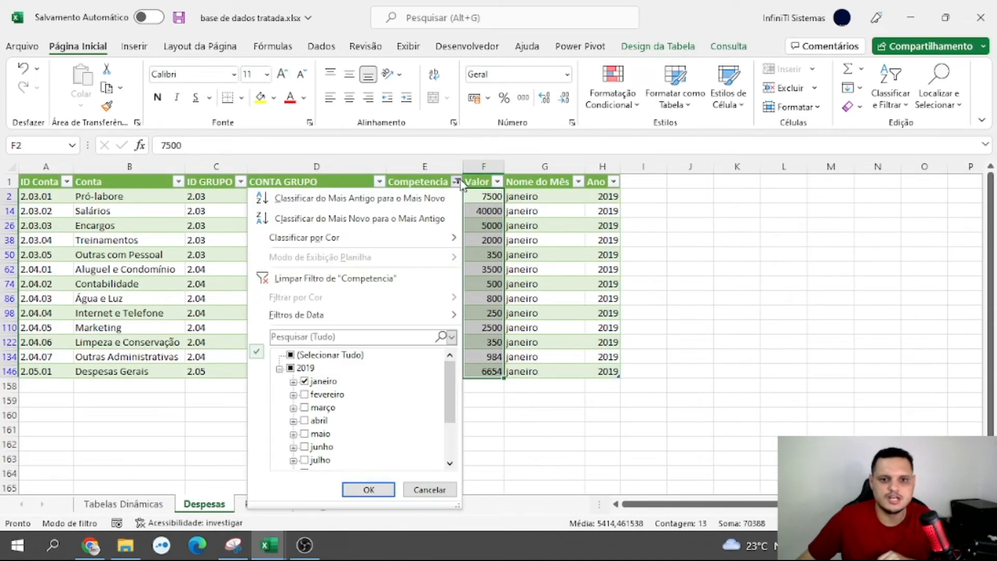
click(291, 355)
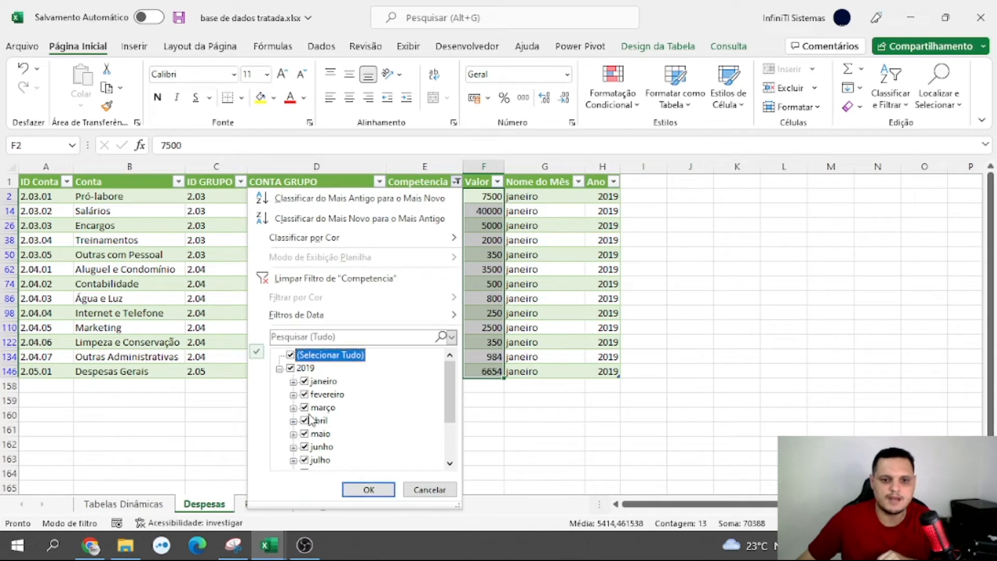
click(363, 490)
Copy the Soma de Valor PivotTable in A3:A4 of the Tabelas Dinâmicas sheet and paste it at cell A6
click(151, 505)
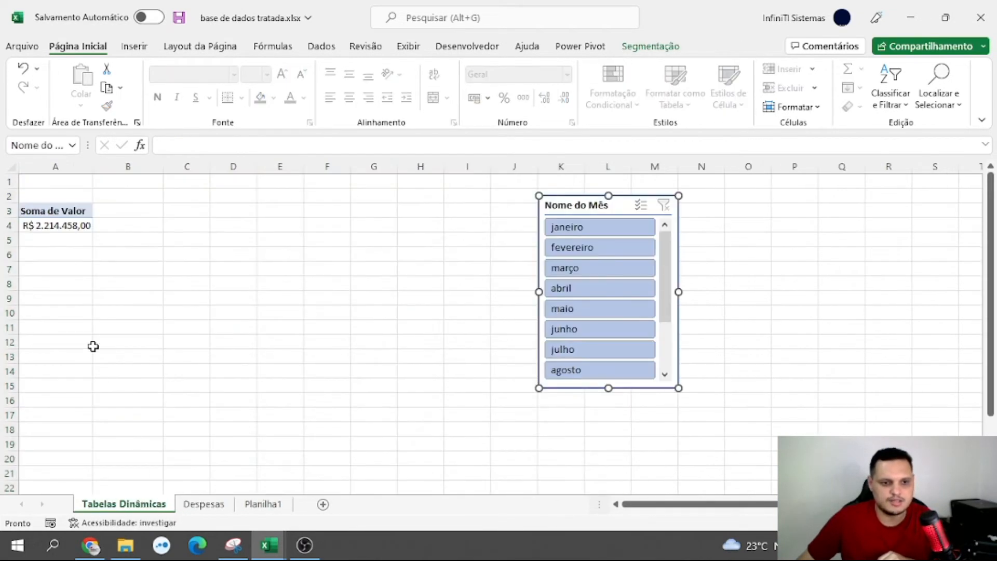
drag(31, 210, 47, 223)
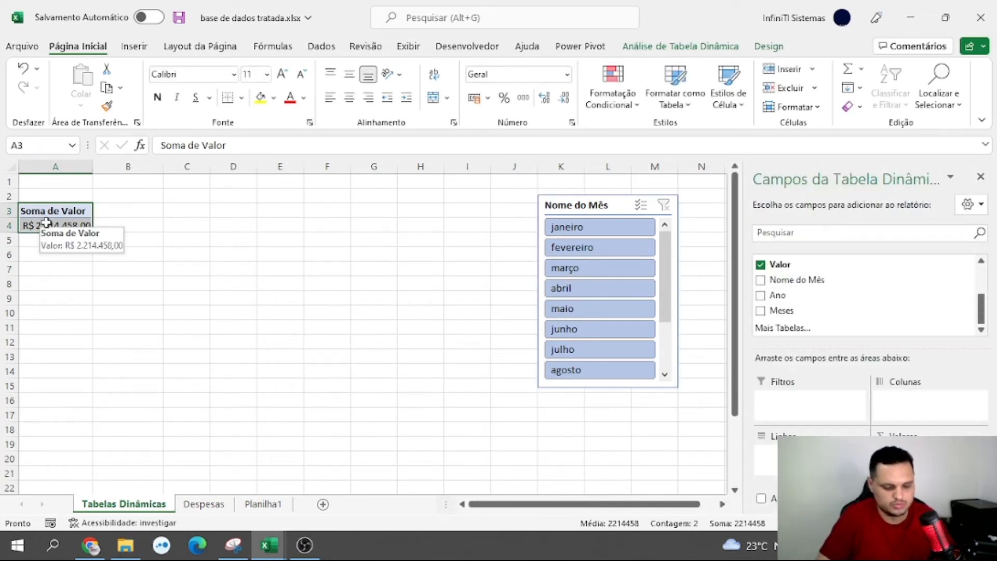
key(ctrl+c)
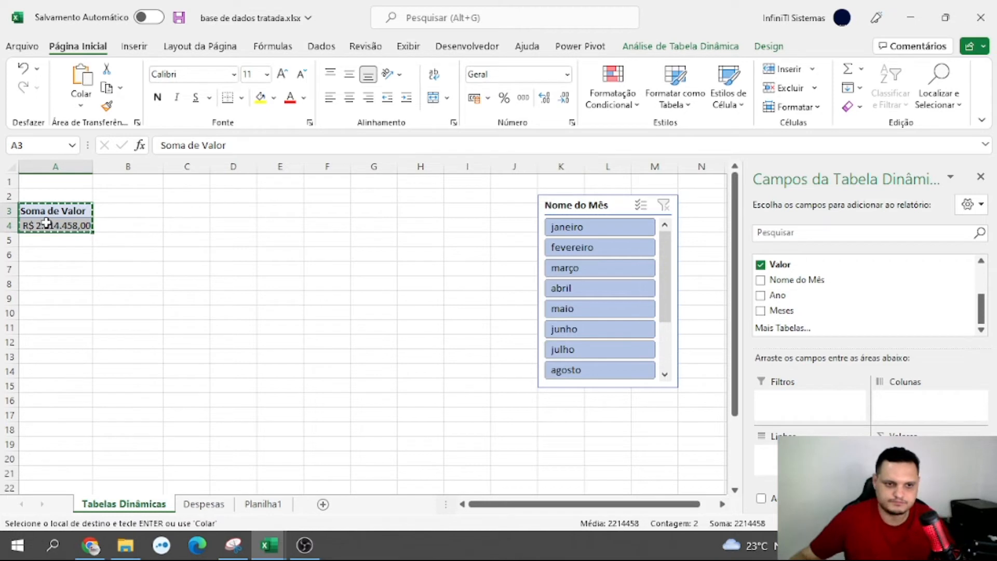
click(60, 256)
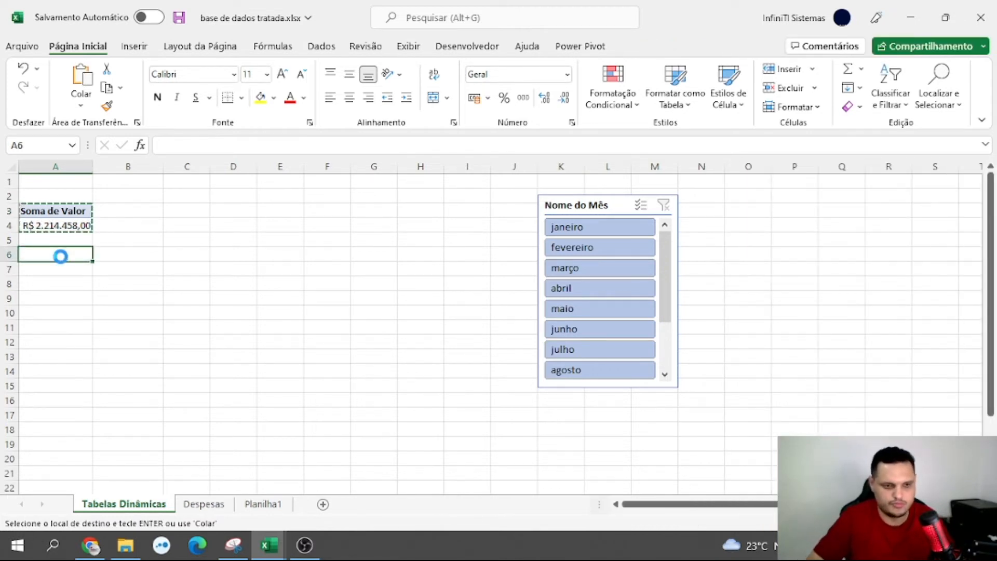
key(ctrl+v)
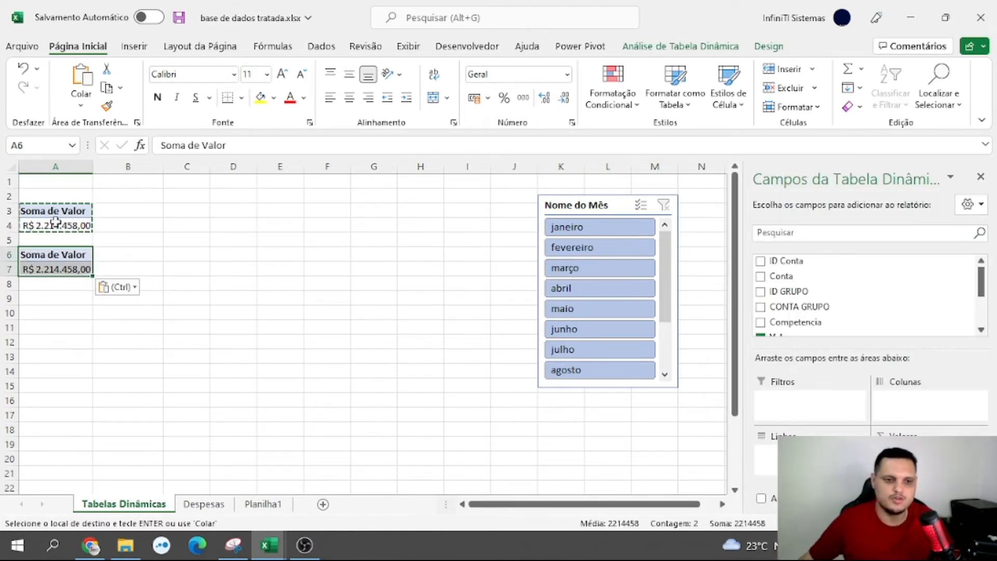
Add the Conta field to the rows of the PivotTable at A6 to break down Valor by account
mouse_move(37, 270)
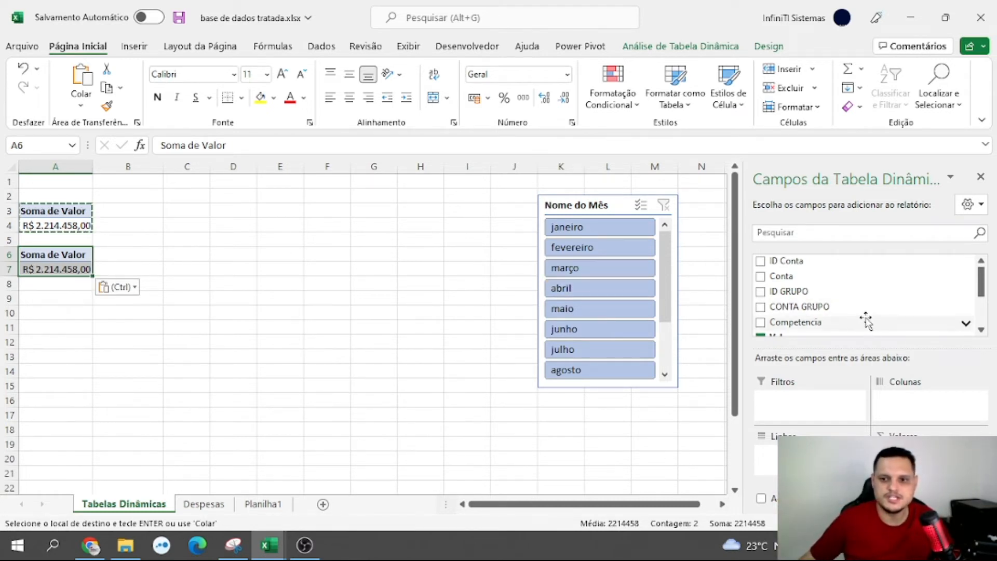
scroll(866, 306, down, 2)
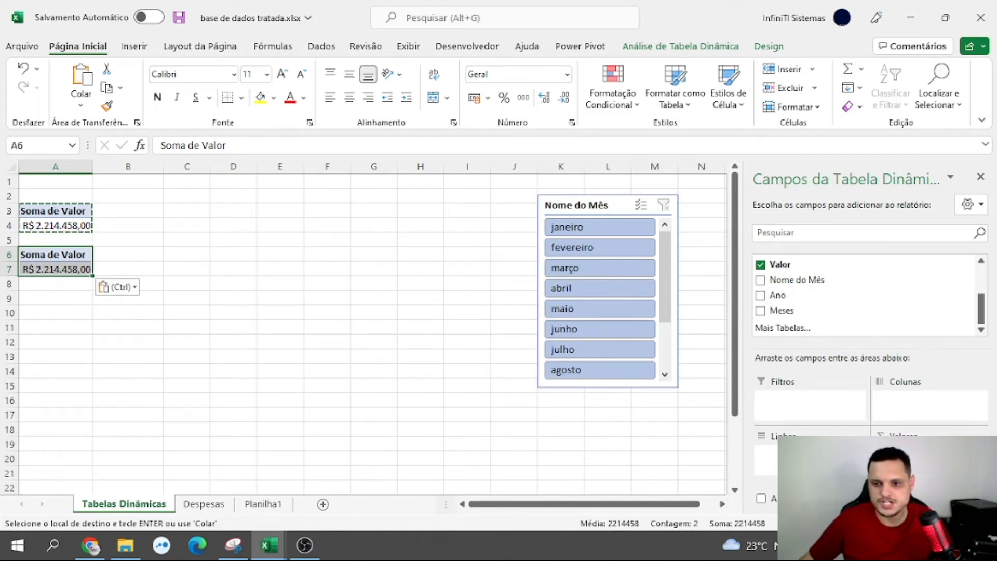
scroll(833, 306, up, 3)
scroll(844, 310, up, 1)
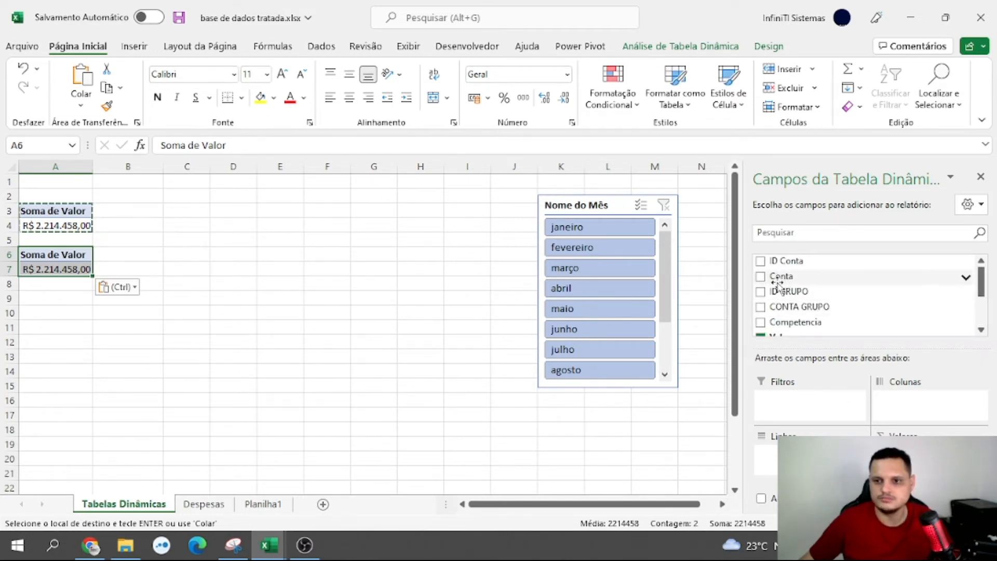
scroll(802, 312, down, 4)
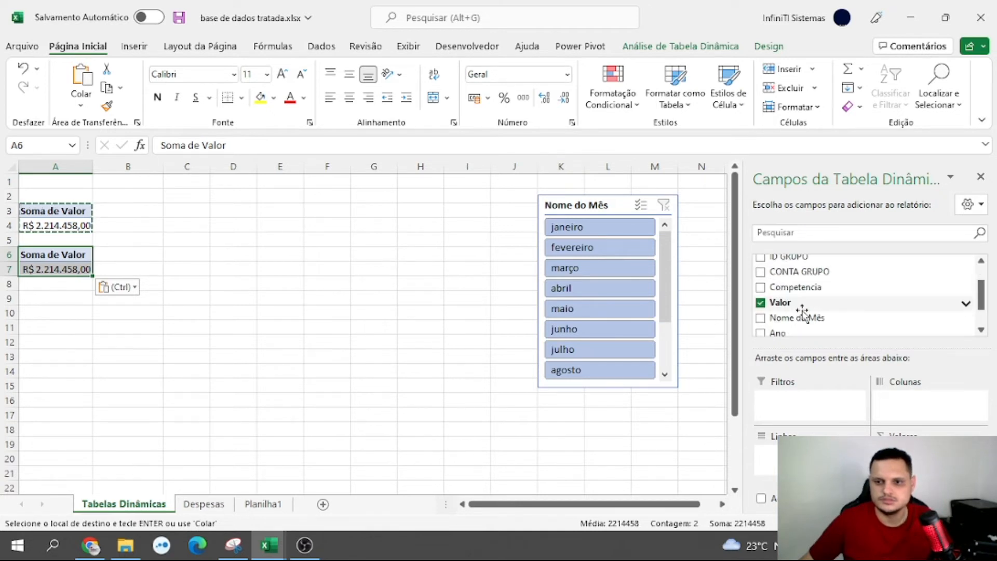
scroll(799, 314, up, 4)
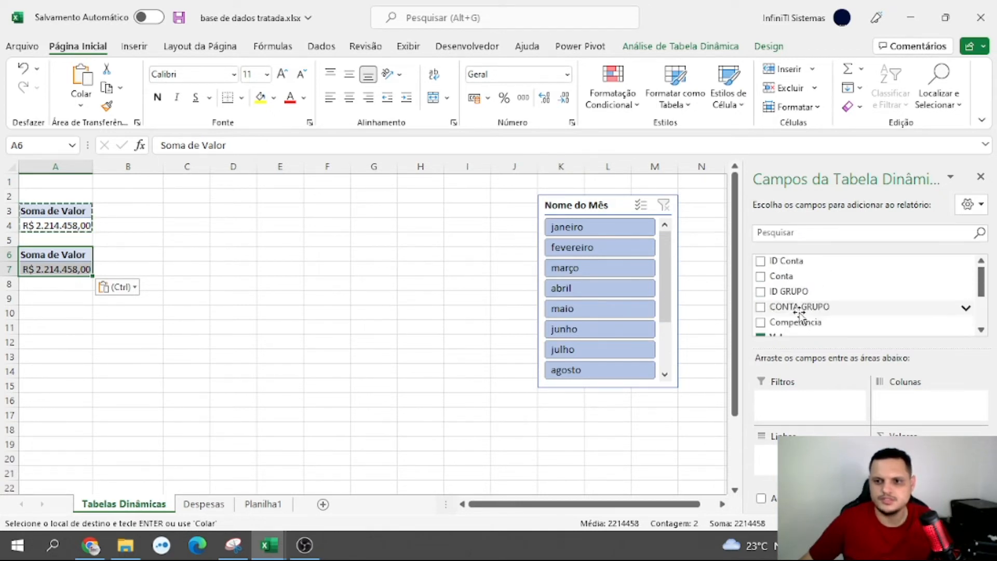
drag(779, 276, 799, 455)
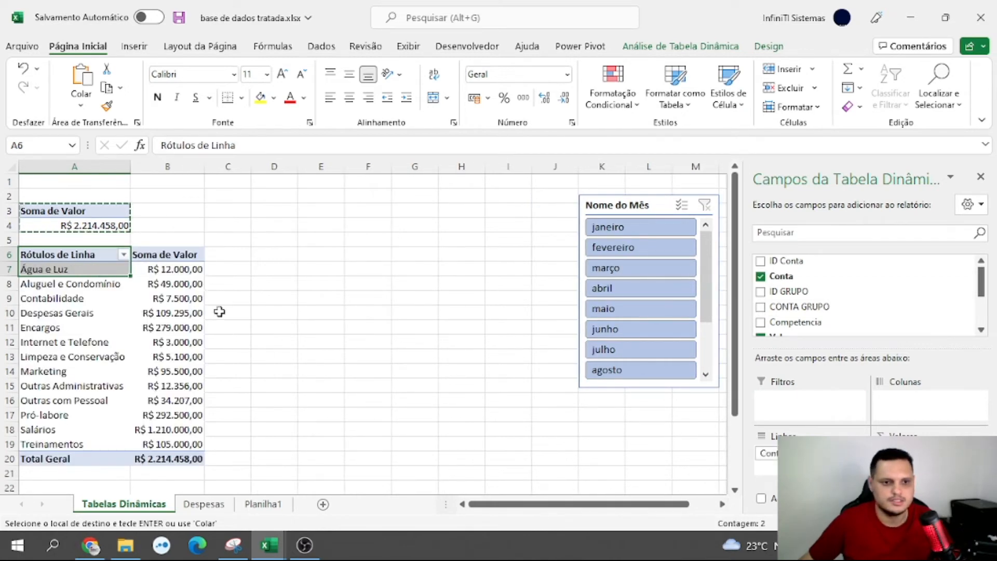
scroll(215, 311, down, 1)
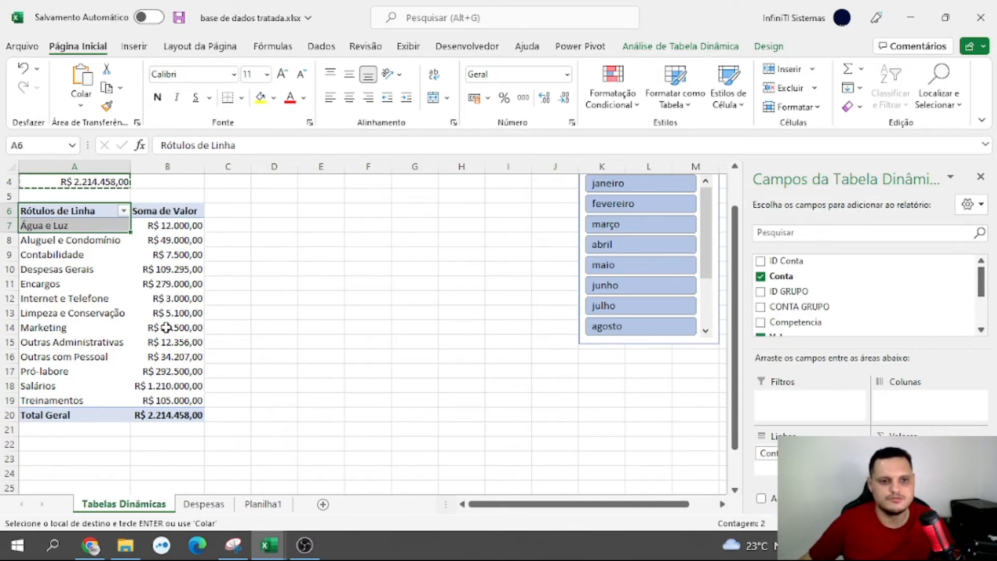
scroll(170, 362, up, 1)
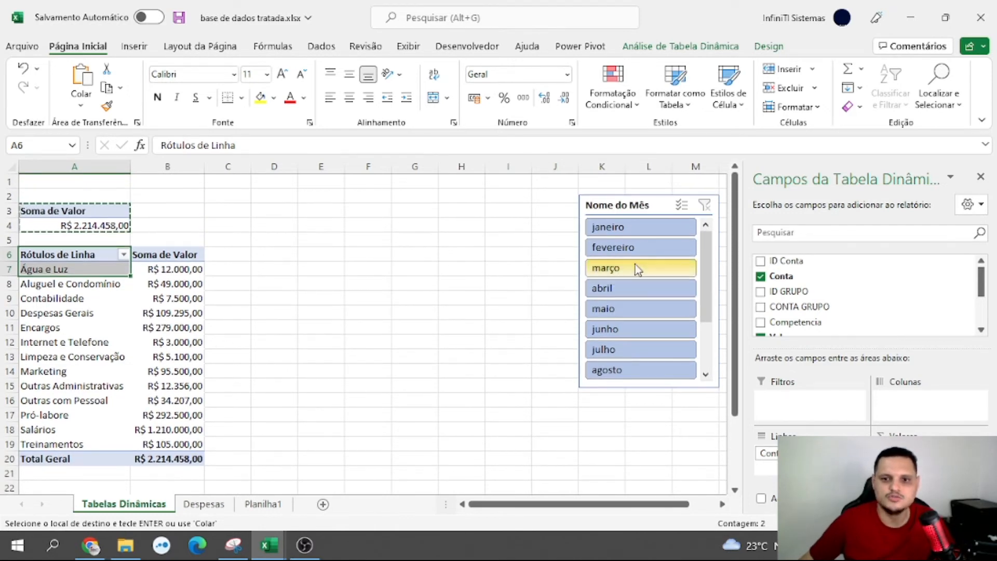
Test the Nome do Mês slicer on both PivotTables with individual months from janeiro to maio, and clear the filter
click(647, 227)
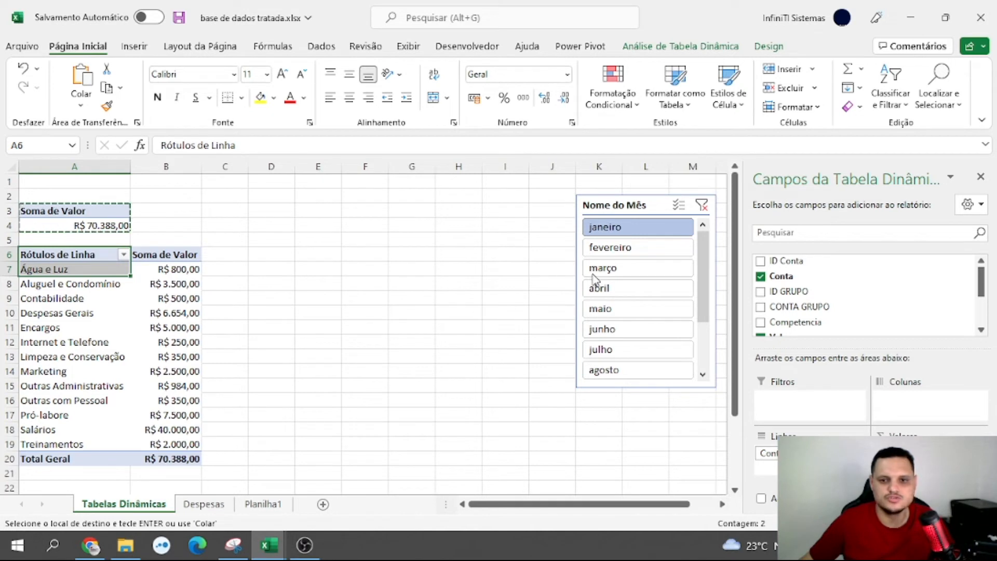
click(607, 248)
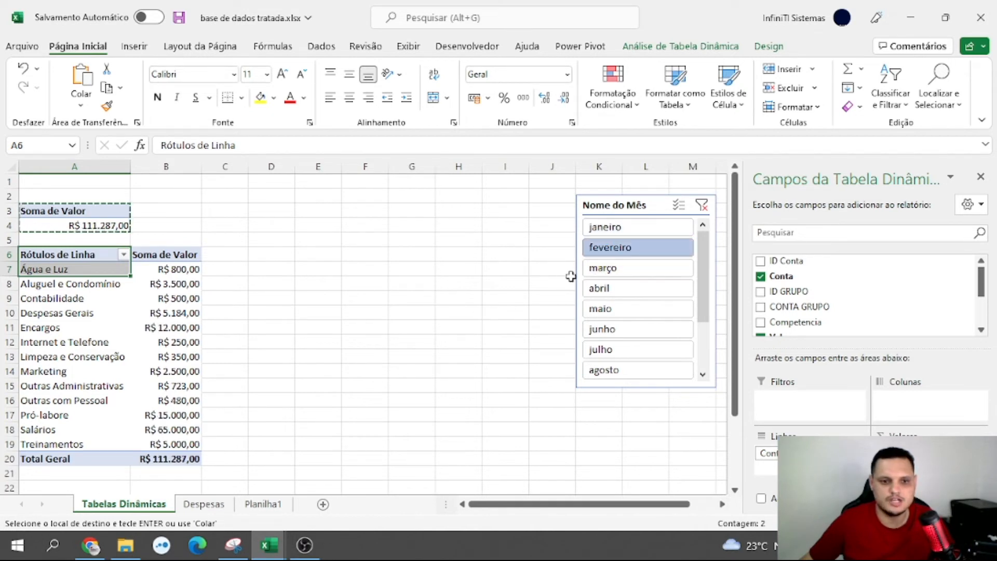
click(611, 268)
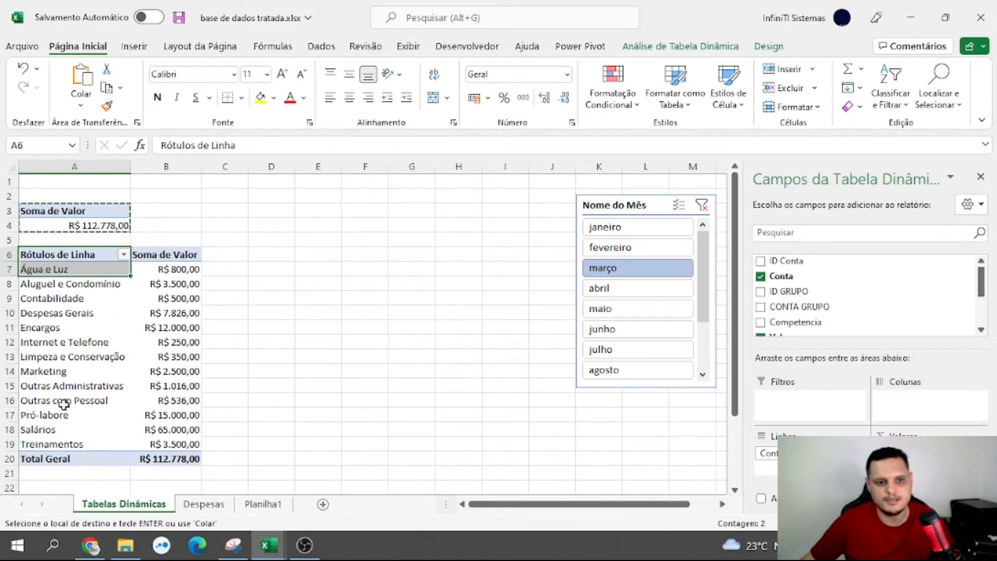
click(615, 247)
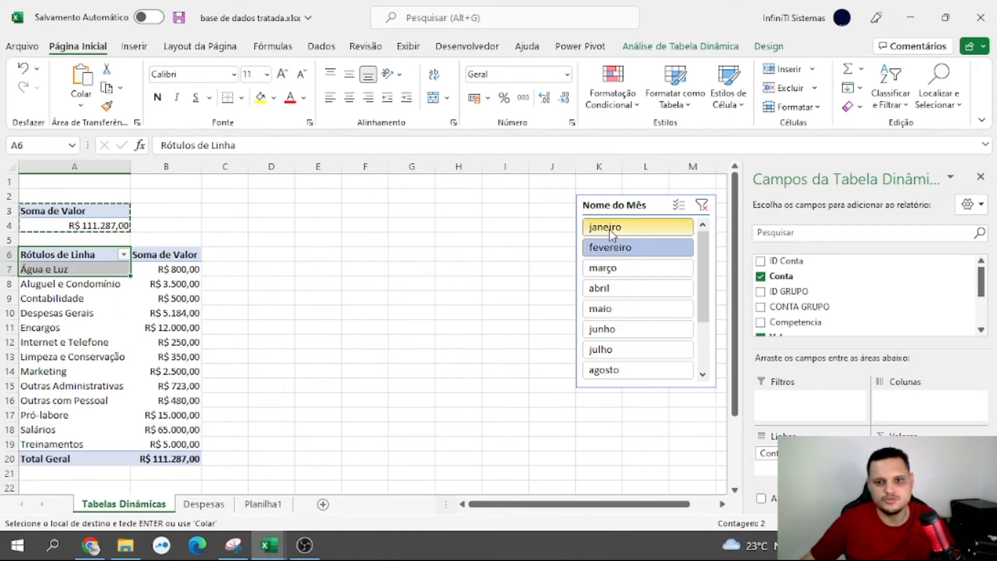
click(609, 229)
click(613, 268)
click(614, 288)
click(614, 308)
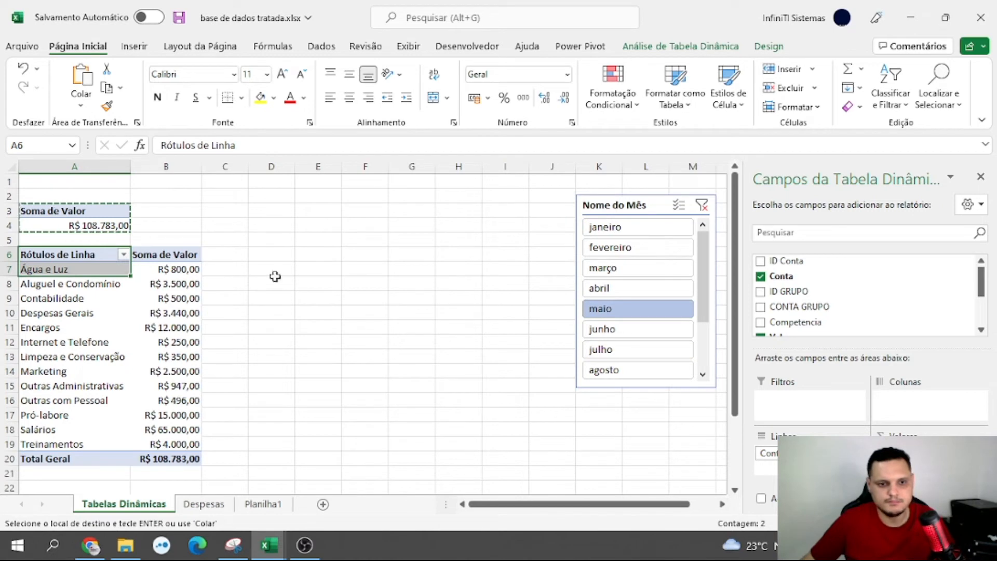
click(703, 206)
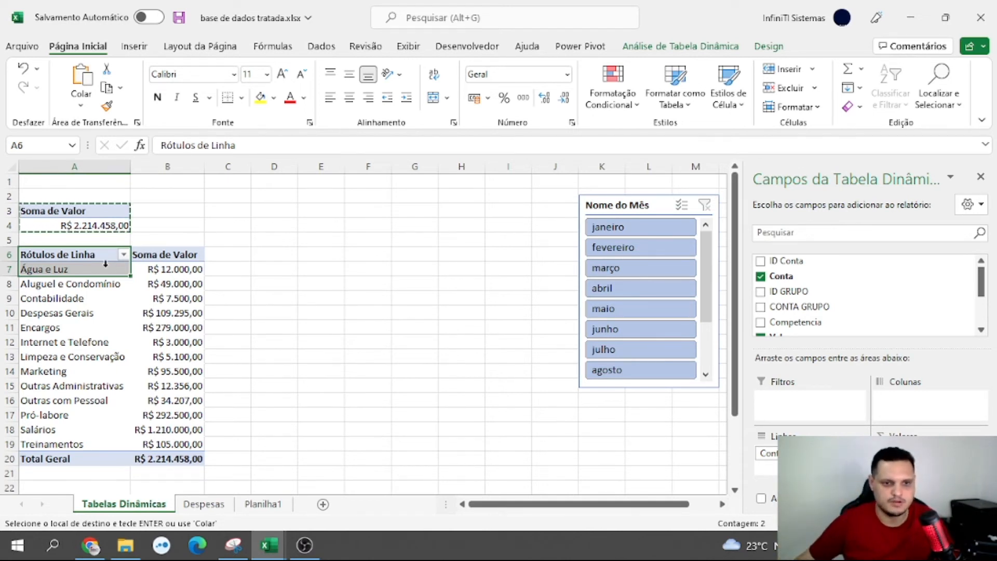
Paste another copy of the Soma de Valor PivotTable at cell A22, below the account breakdown
drag(103, 257, 104, 279)
drag(147, 423, 173, 457)
scroll(167, 431, down, 1)
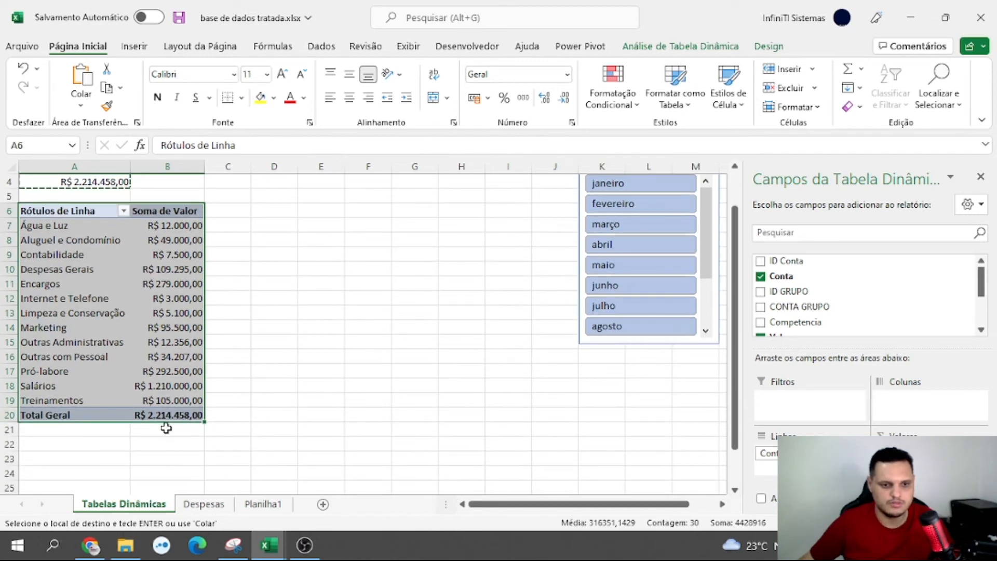
scroll(102, 343, up, 1)
scroll(60, 212, down, 2)
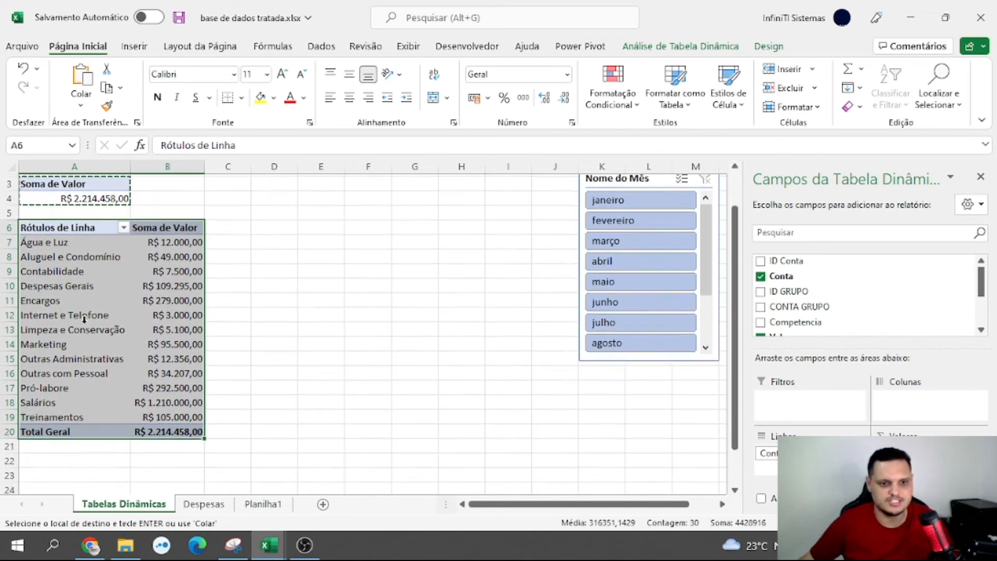
click(55, 401)
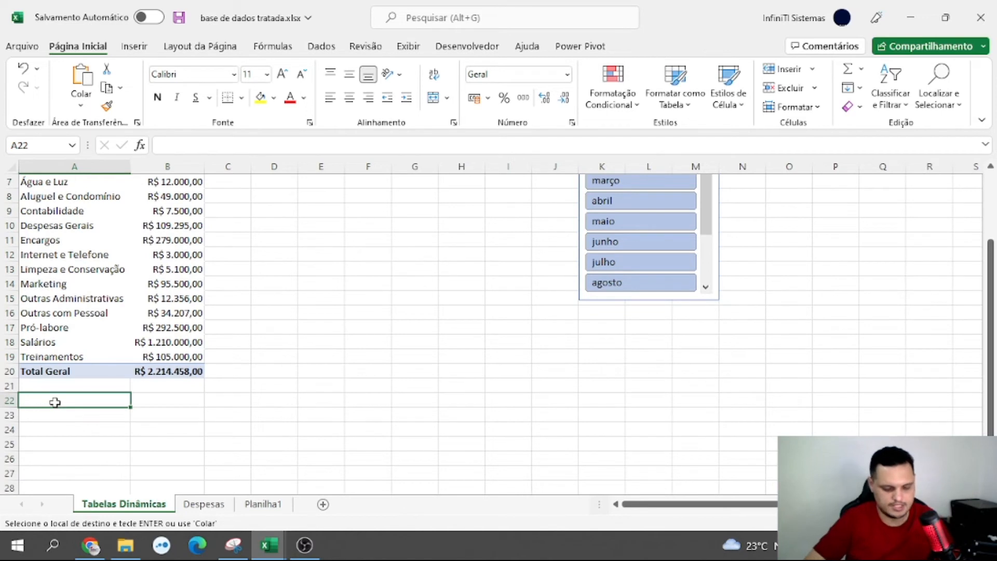
text(Soma de Valor R$ 2.214.458,00)
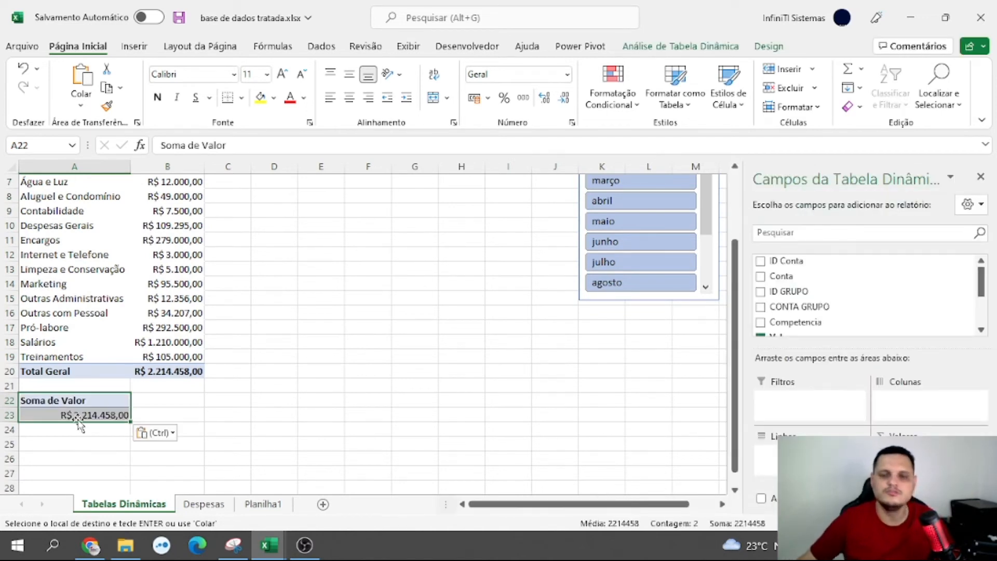
scroll(78, 423, up, 2)
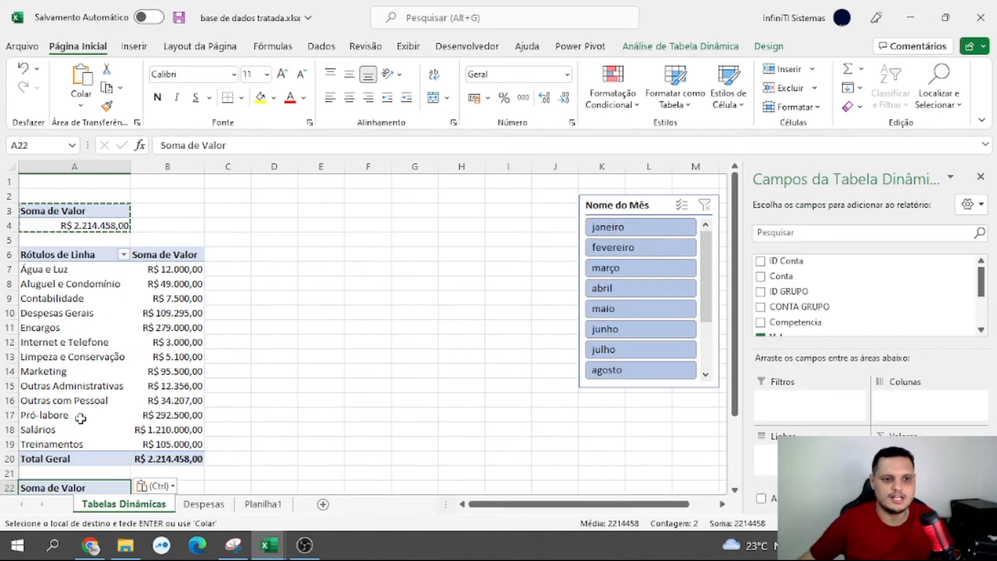
Add the CONTA GRUPO field to the rows of the PivotTable at A22 to break down Valor by account group
scroll(124, 244, down, 2)
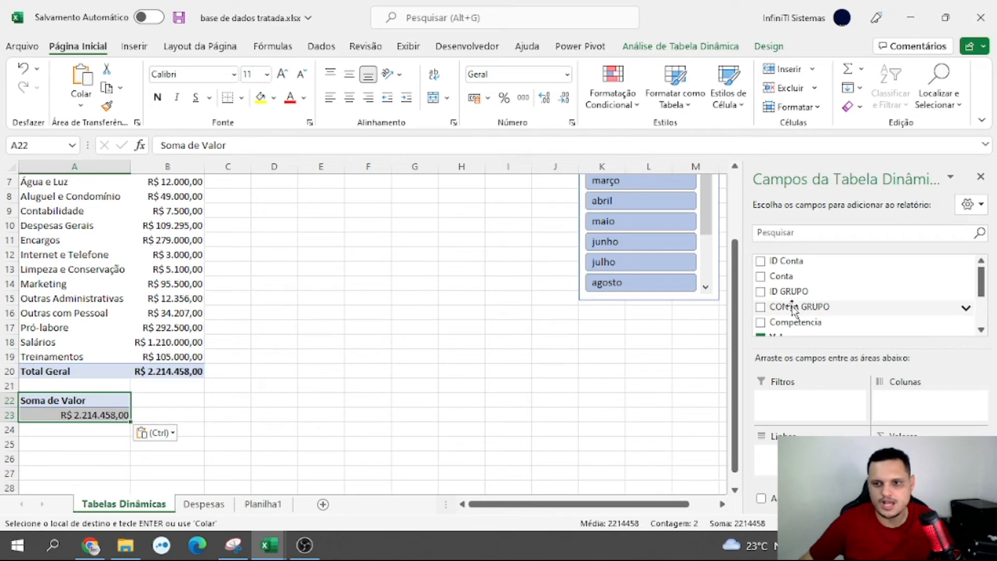
drag(793, 309, 768, 453)
scroll(351, 389, down, 1)
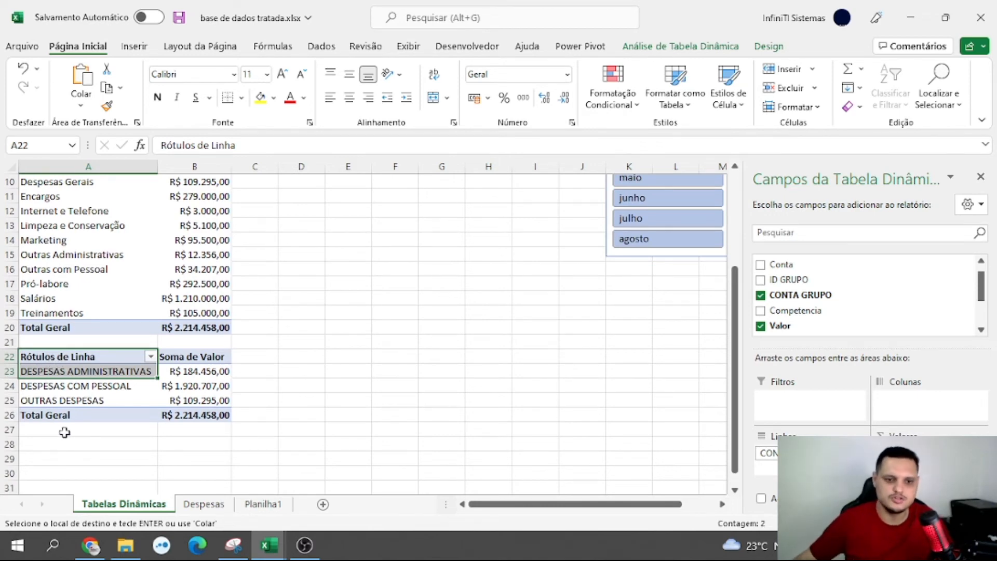
scroll(65, 432, up, 3)
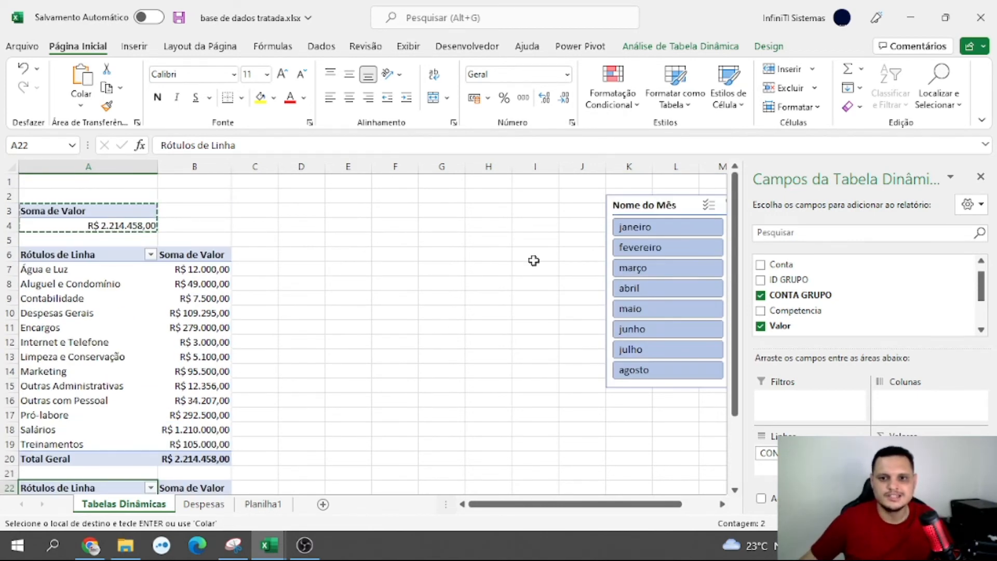
Move the Nome do Mês slicer closer to the PivotTables, over columns H to J, and show its last months
drag(641, 205, 507, 205)
scroll(506, 205, down, 2)
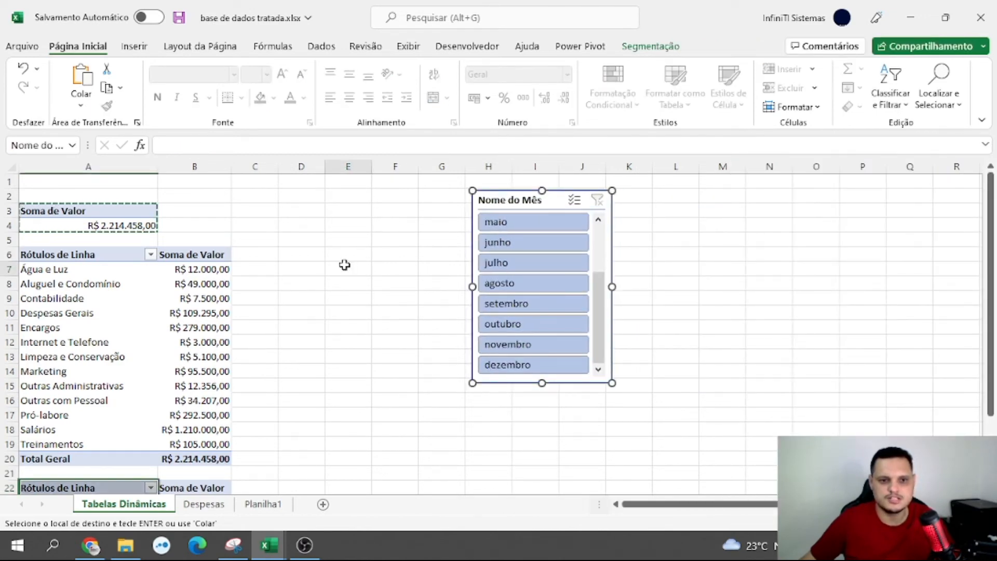
click(345, 266)
scroll(281, 270, down, 2)
scroll(281, 270, up, 2)
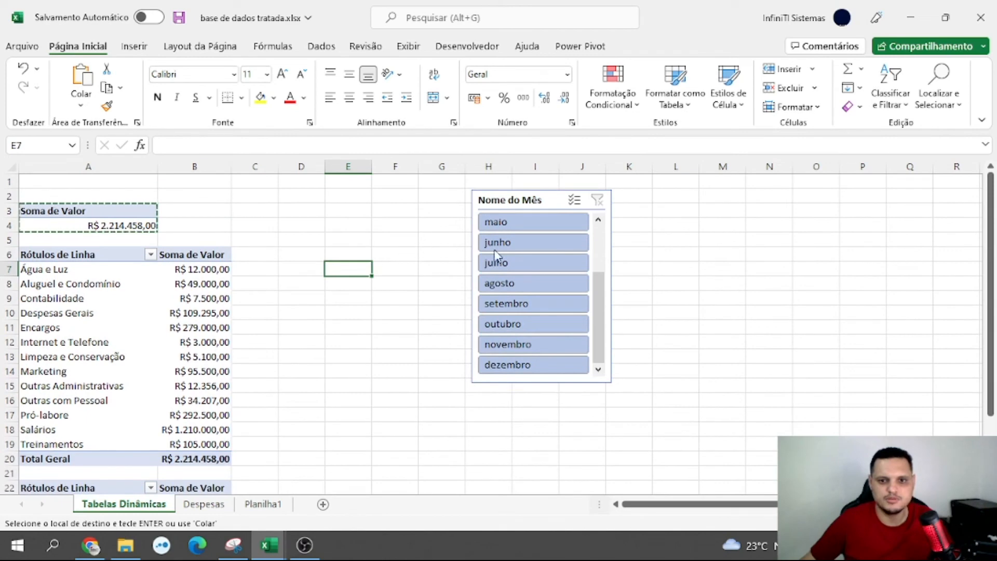
Test the Nome do Mês slicer on the three PivotTables with maio, junho, dezembro, novembro and outubro, and clear the filter
click(503, 229)
click(506, 242)
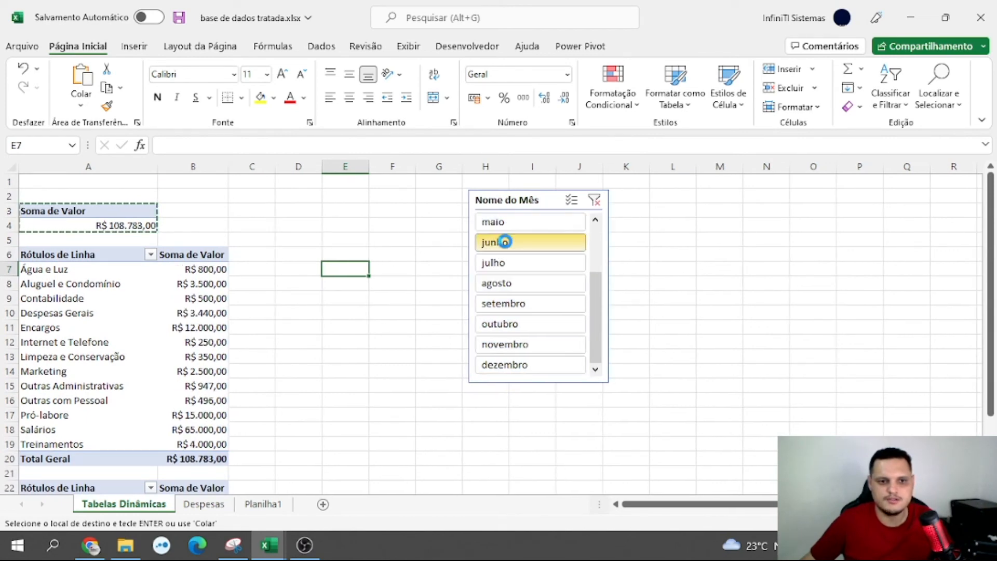
scroll(427, 289, down, 2)
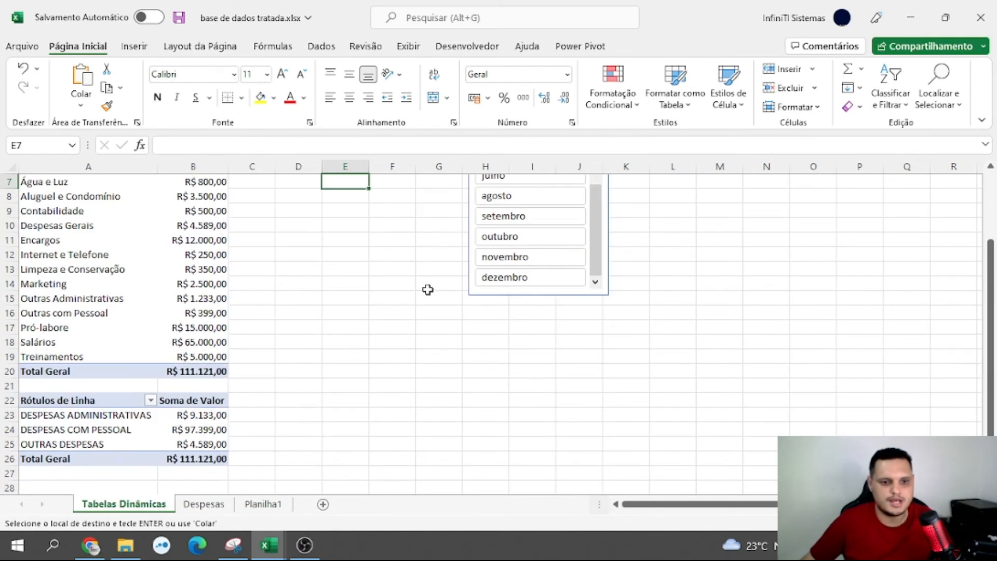
click(501, 280)
click(506, 256)
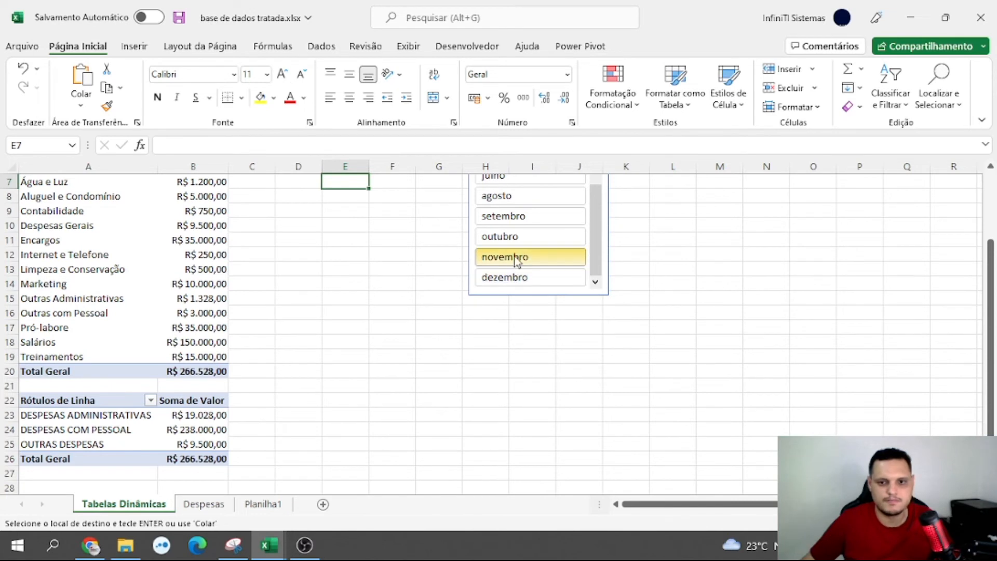
click(503, 236)
scroll(520, 250, up, 2)
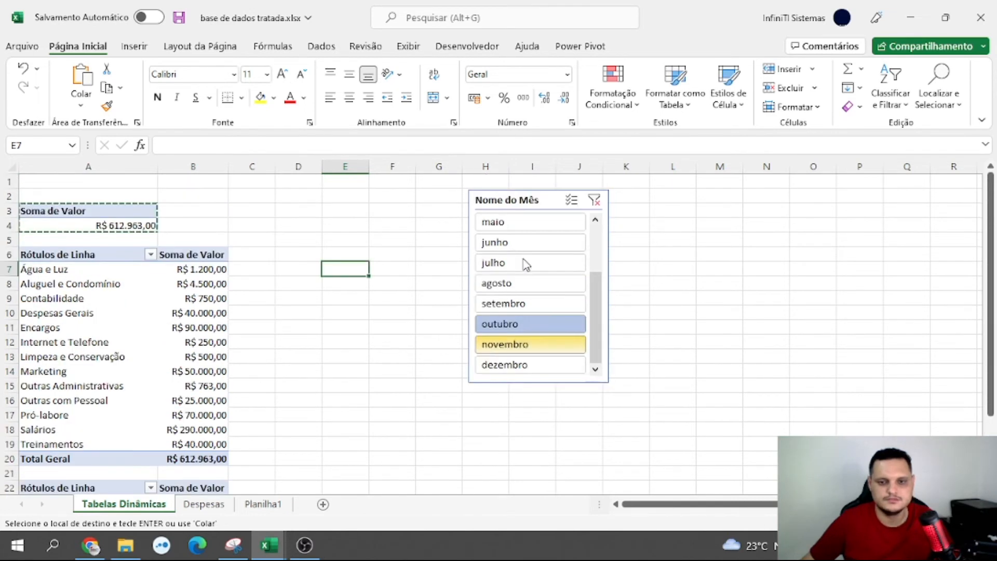
click(597, 200)
Move the Nome do Mês slicer away from the PivotTables, over columns J to M, to free space beside them
drag(555, 196, 633, 191)
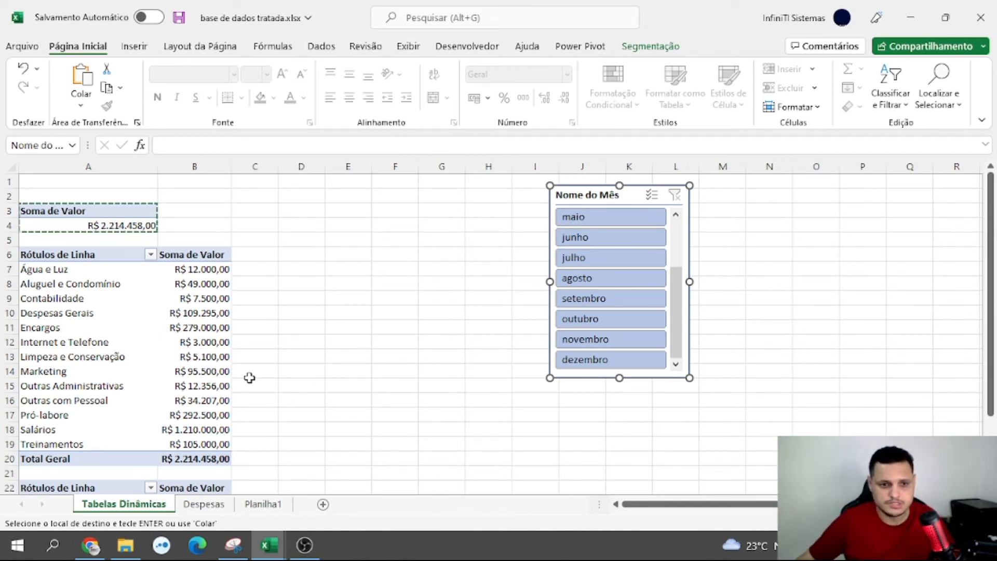
drag(633, 201, 671, 198)
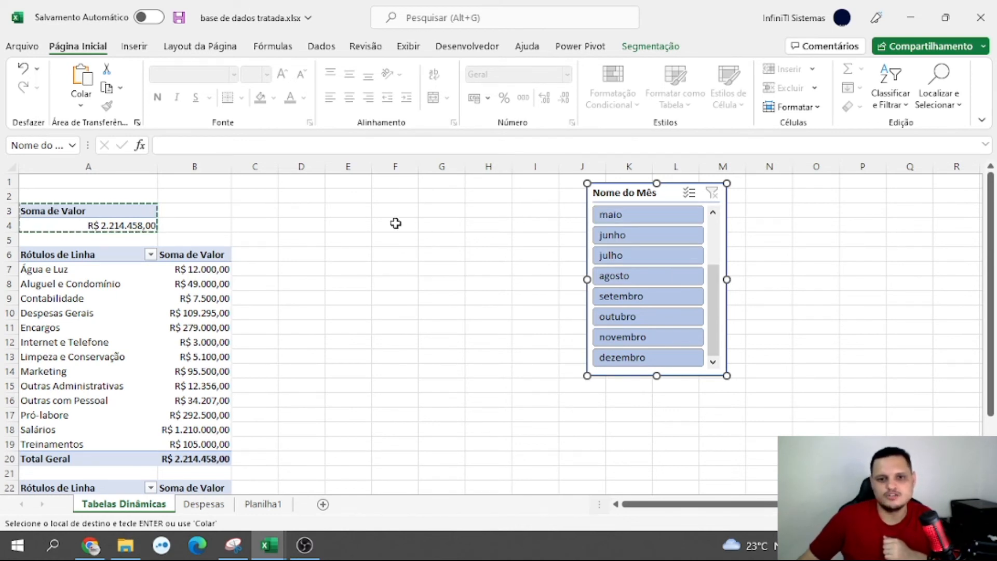
click(476, 221)
click(475, 298)
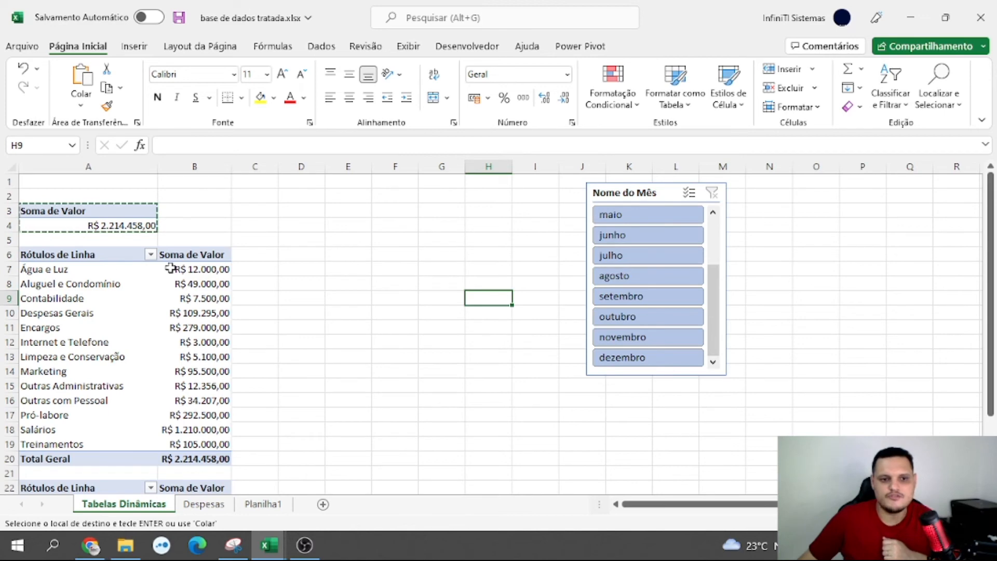
click(307, 225)
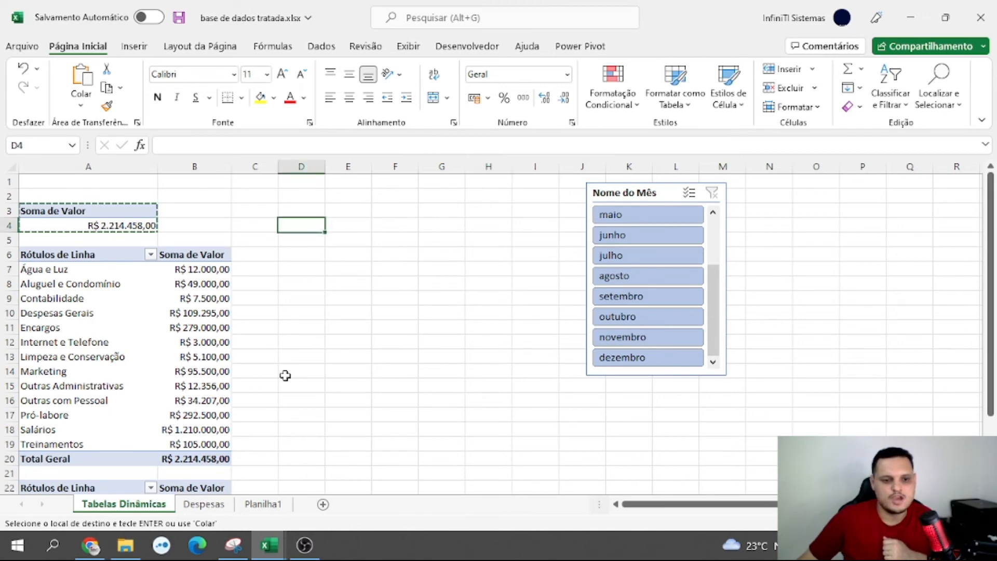
Create a new PivotTable from the Despesas table at cell E4 of the existing Tabelas Dinâmicas sheet
click(206, 504)
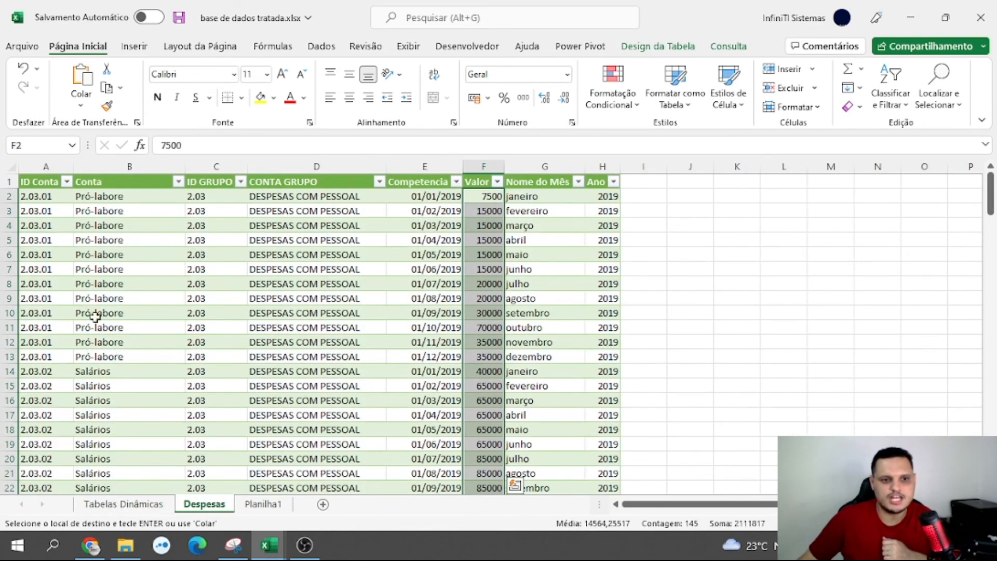
click(159, 266)
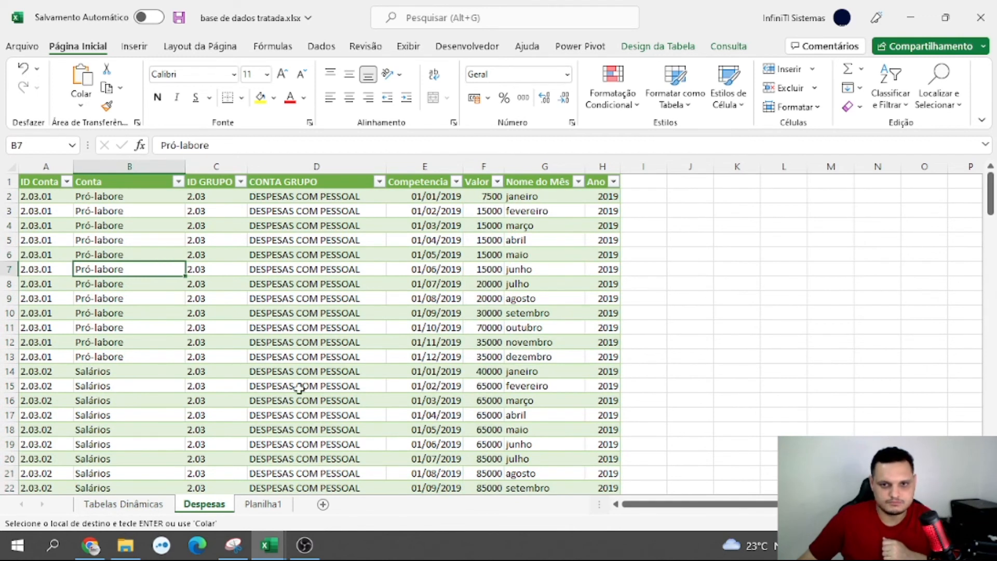
click(656, 47)
click(200, 69)
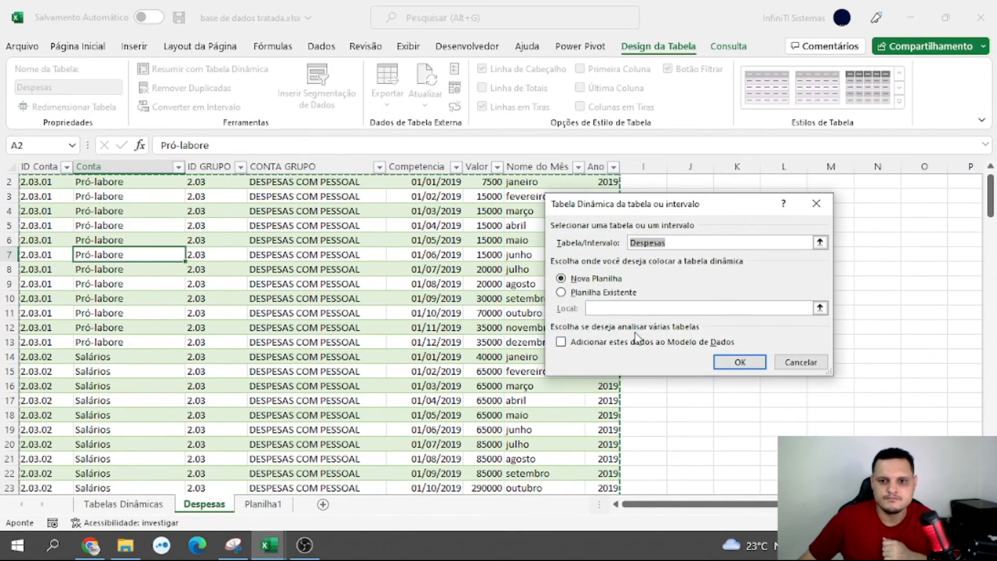
click(561, 292)
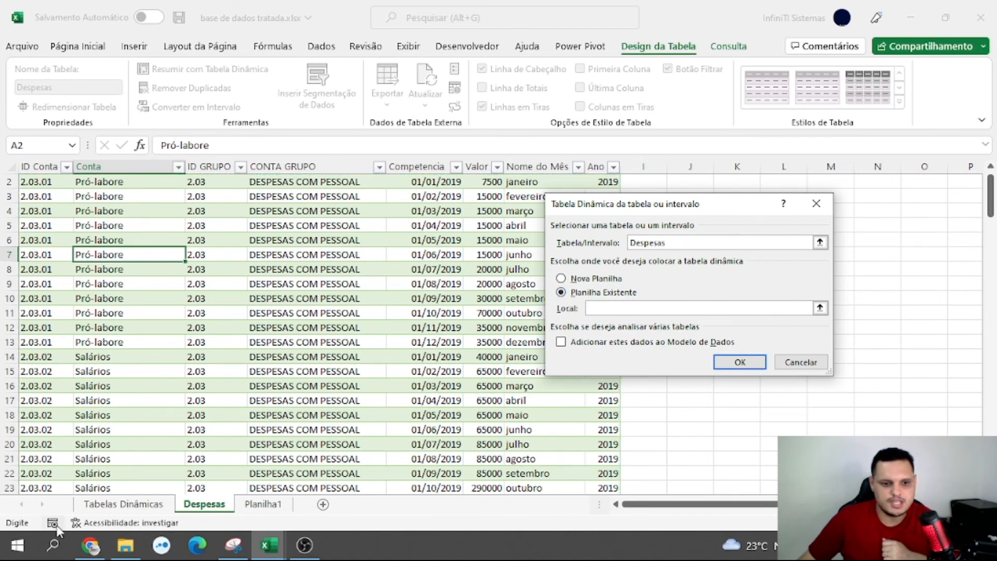
click(123, 503)
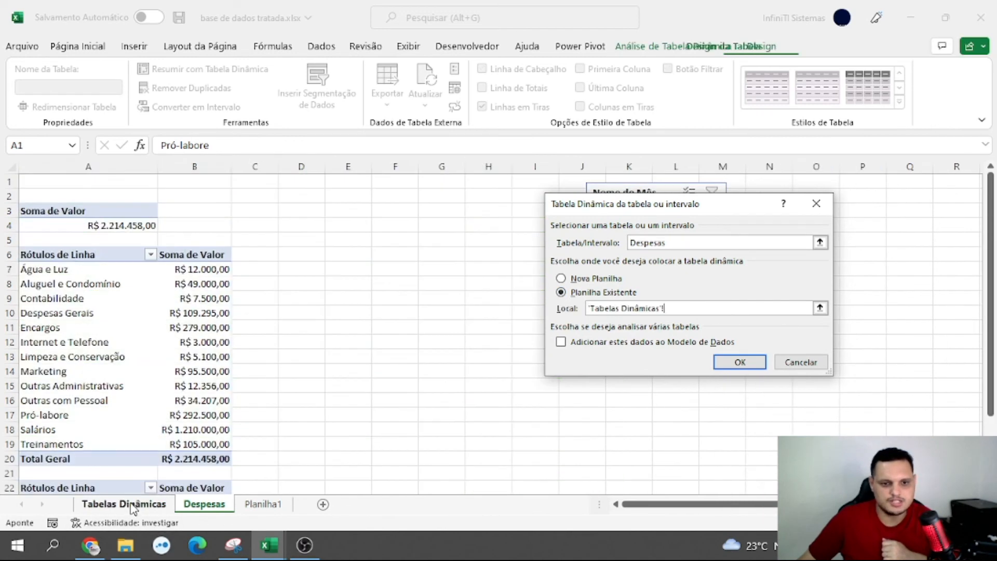
click(340, 229)
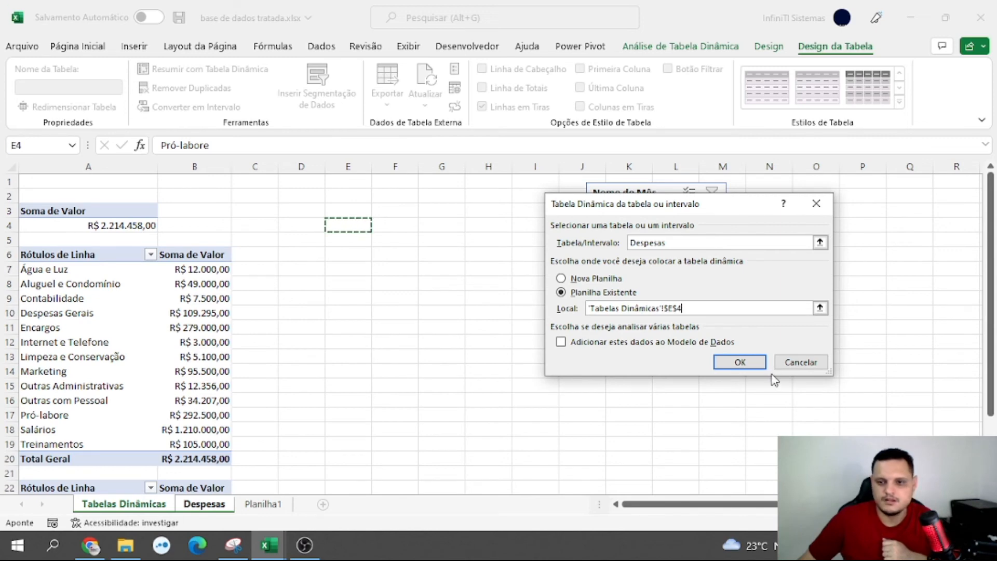
click(754, 366)
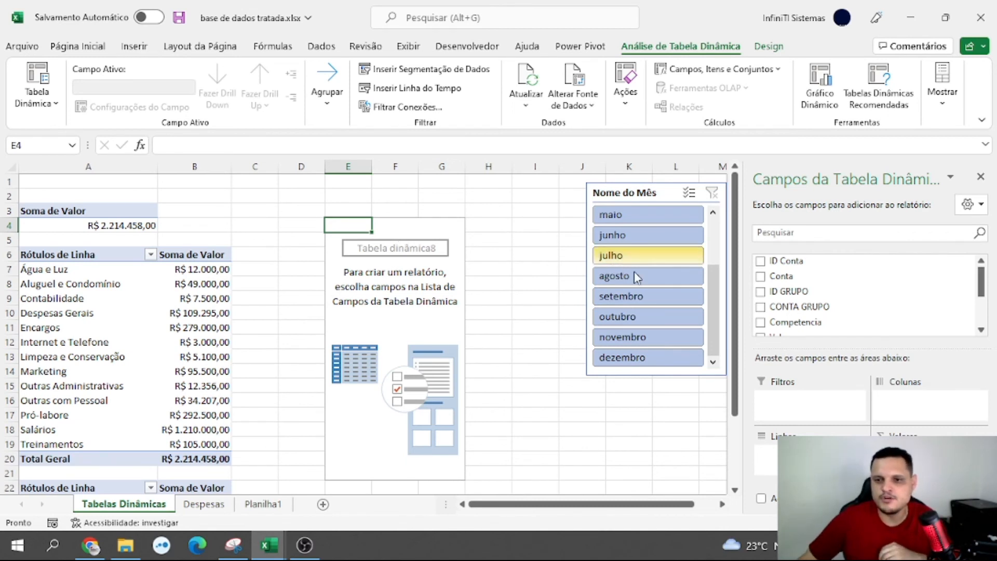
Add Nome do Mês to the rows of the PivotTable at E4 and Valor to its values
scroll(783, 310, down, 2)
scroll(795, 324, up, 1)
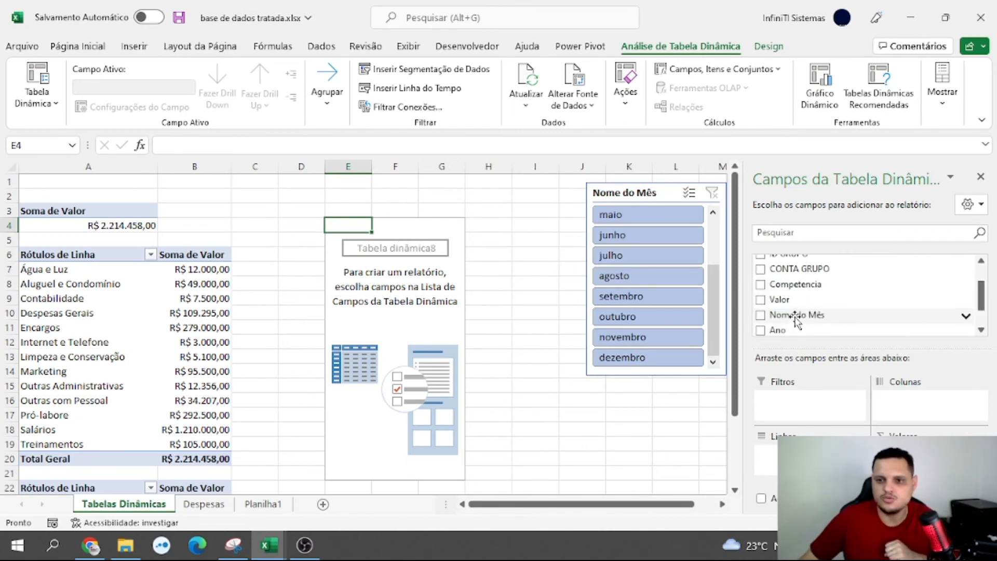
drag(821, 319, 810, 454)
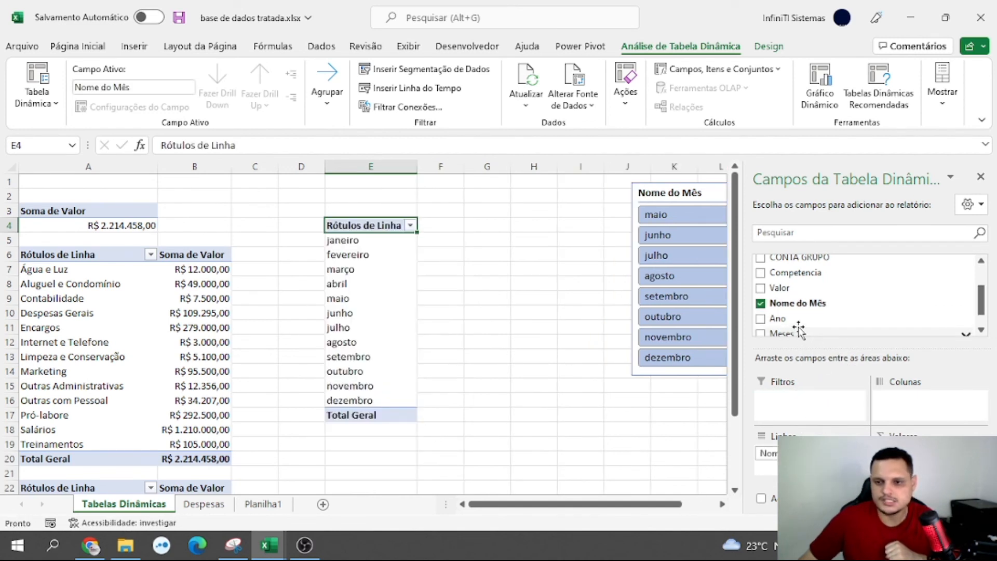
scroll(794, 329, up, 1)
click(763, 325)
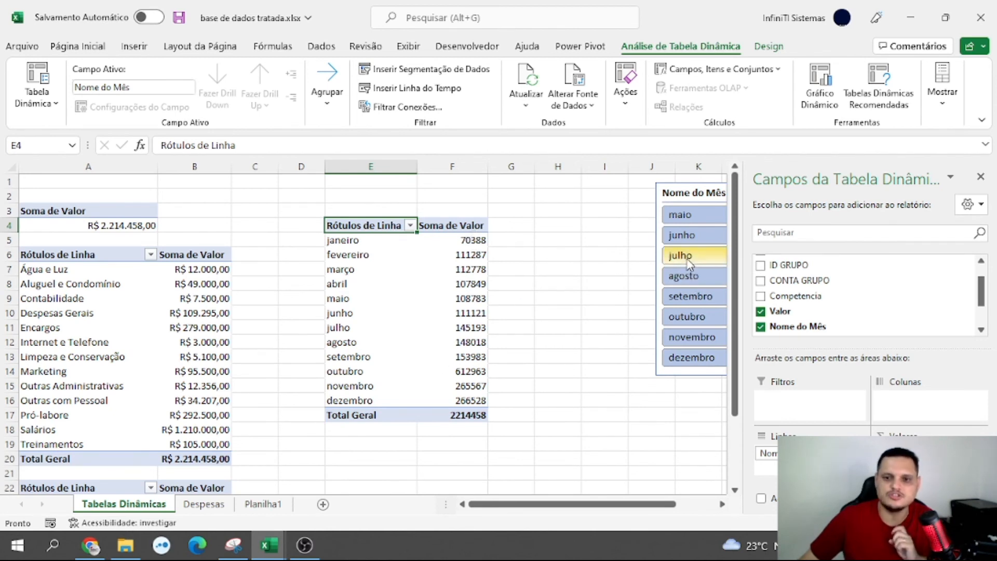
Filter with the Nome do Mês slicer by maio, junho, julho and agosto to check whether the PivotTable at E4 responds
click(685, 215)
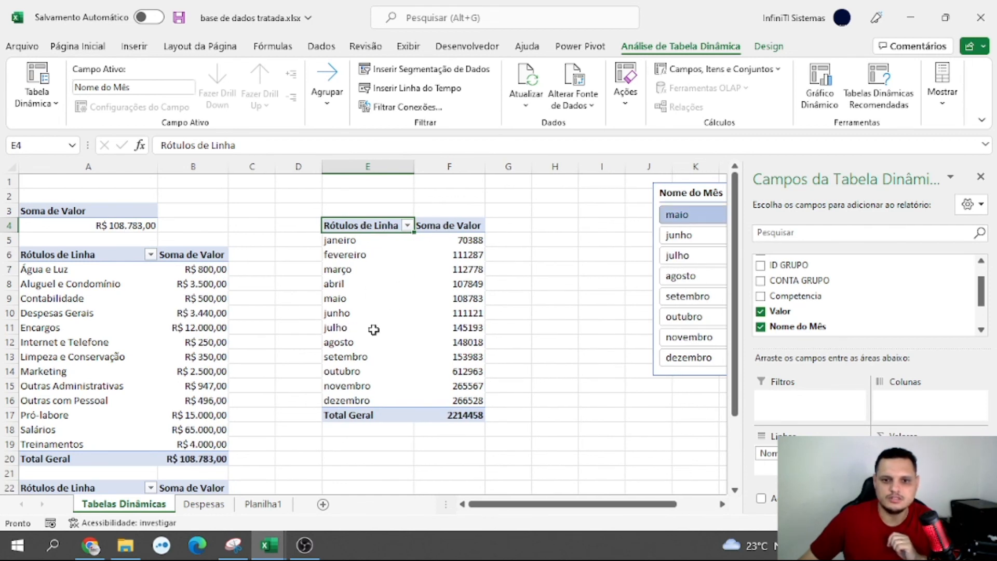
click(686, 235)
click(684, 256)
click(684, 276)
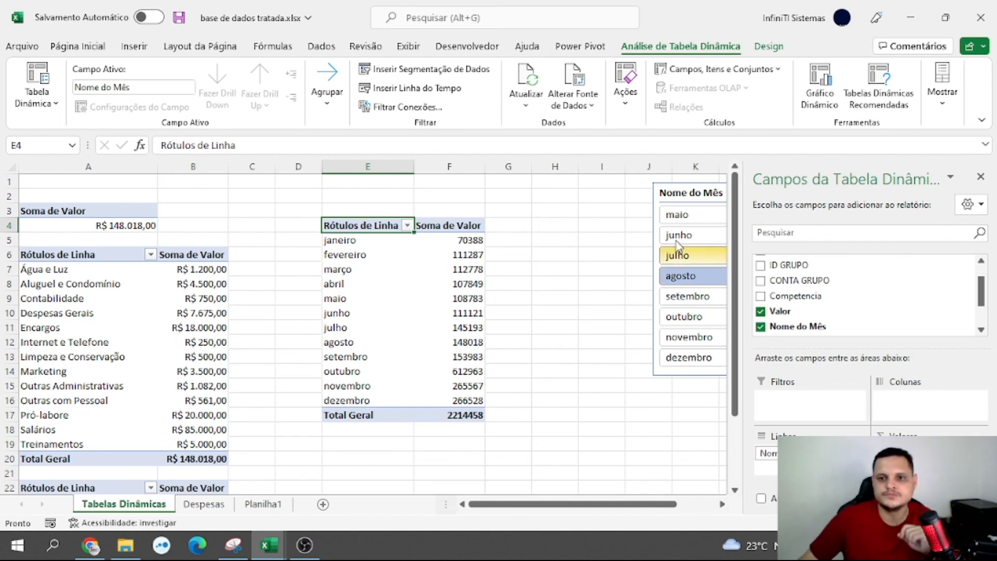
Move the Nome do Mês slicer closer to the monthly PivotTable, over columns I to K, and clear its filter
drag(696, 200, 630, 215)
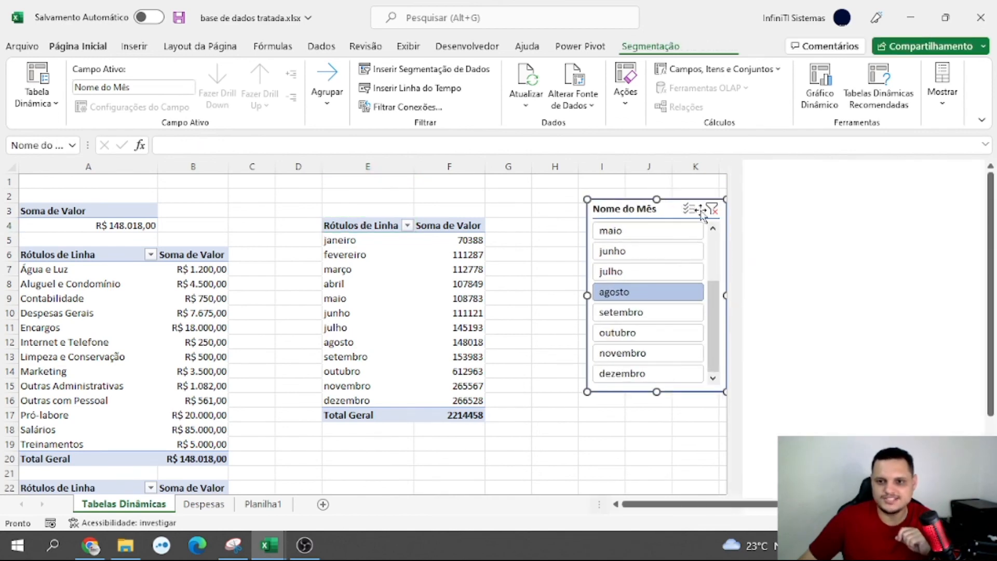
click(712, 210)
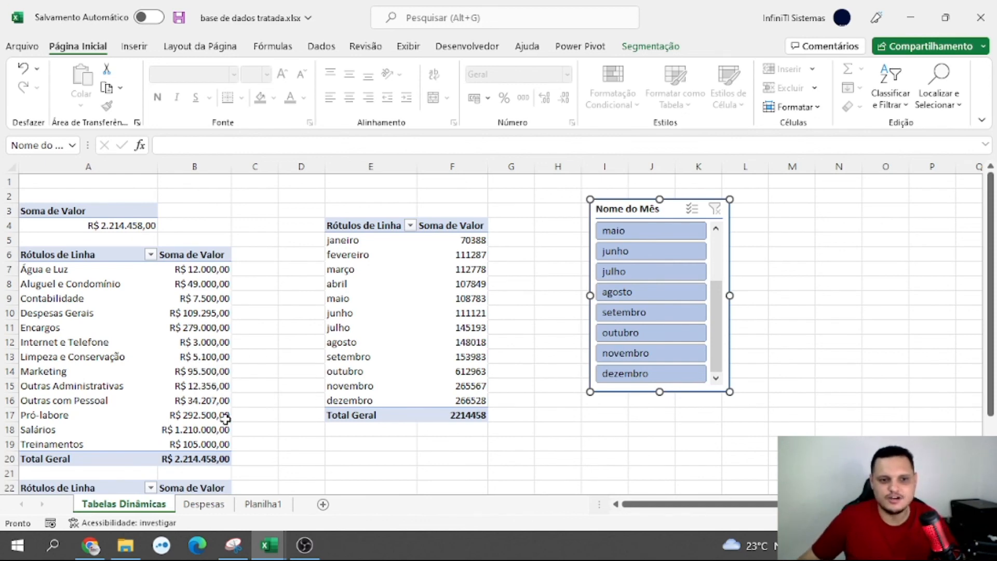
click(225, 376)
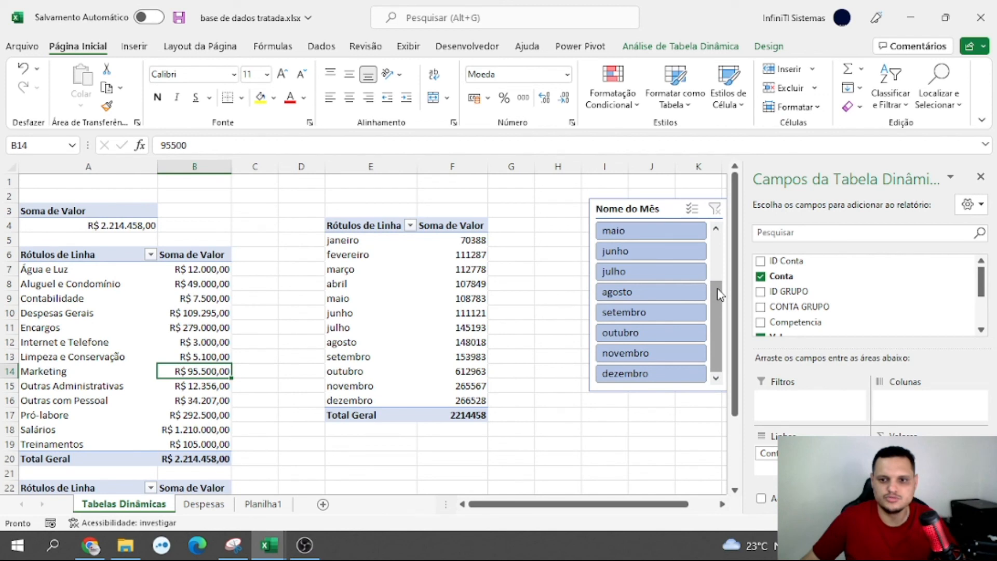
Compare the PivotTables while filtering the slicer by janeiro, fevereiro and março, and clear the filter
drag(717, 291, 717, 244)
click(674, 230)
click(670, 251)
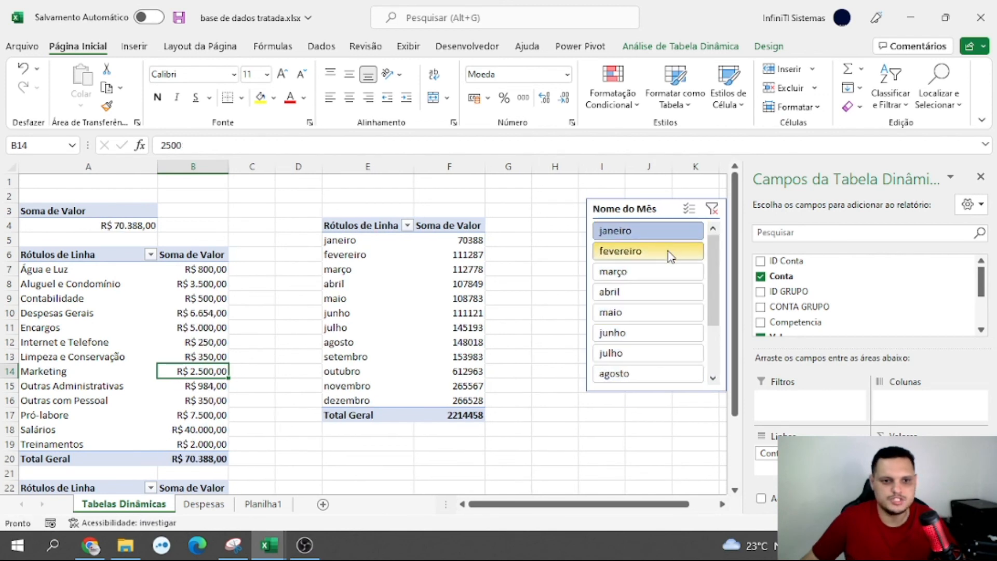
click(665, 271)
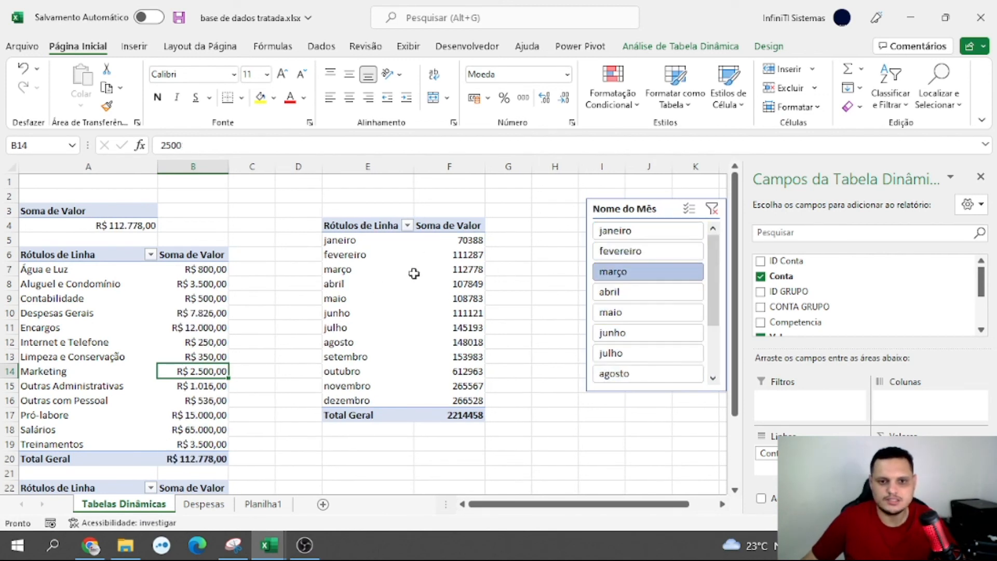
click(711, 209)
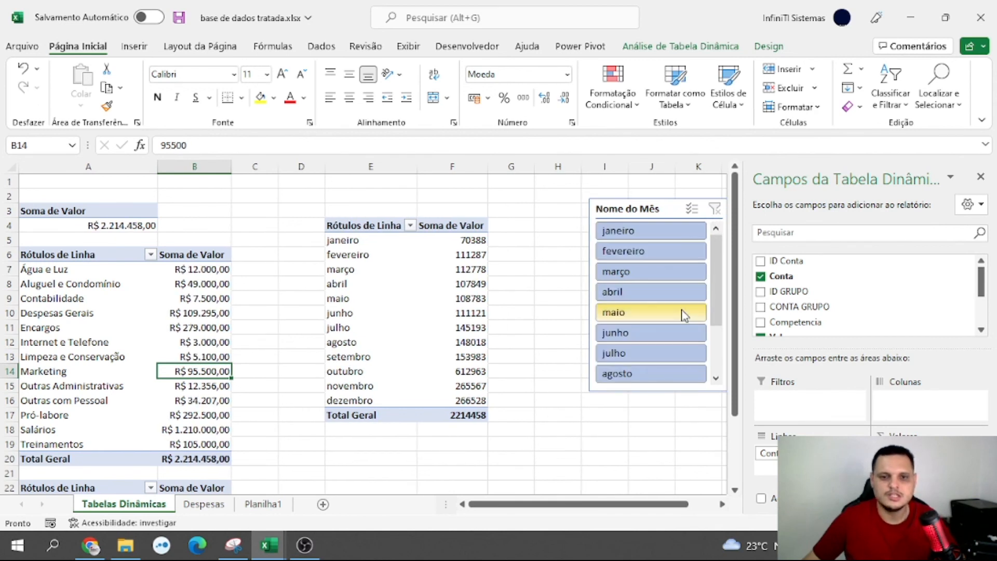